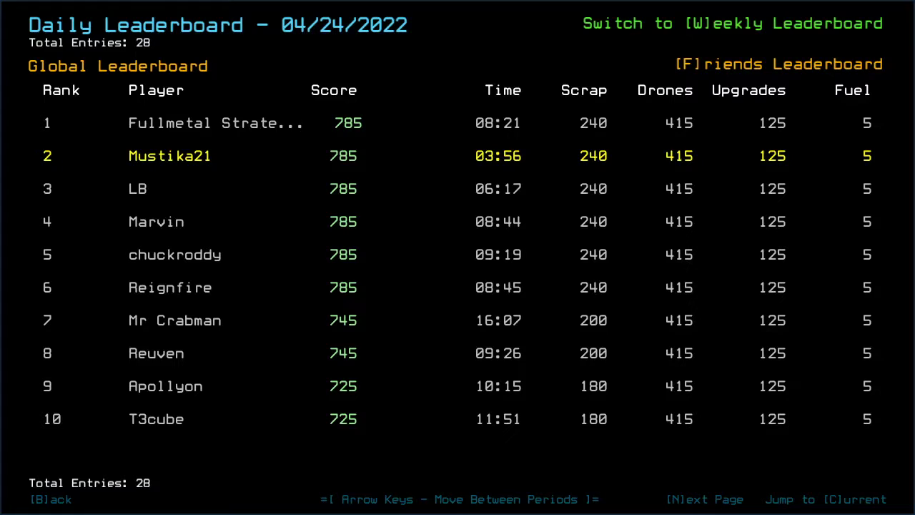
Page through the leaderboard ranks, view the friends leaderboard, then leave for the challenge launcher.
key("n")
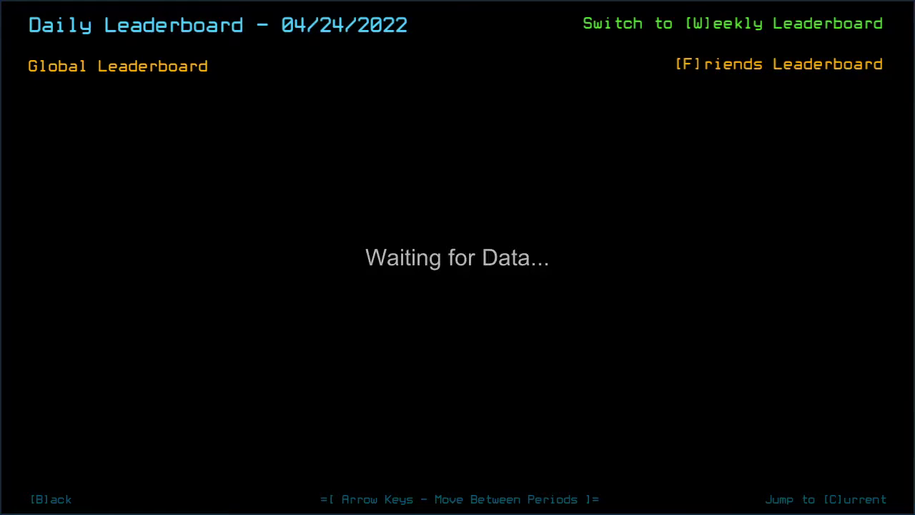
key("f")
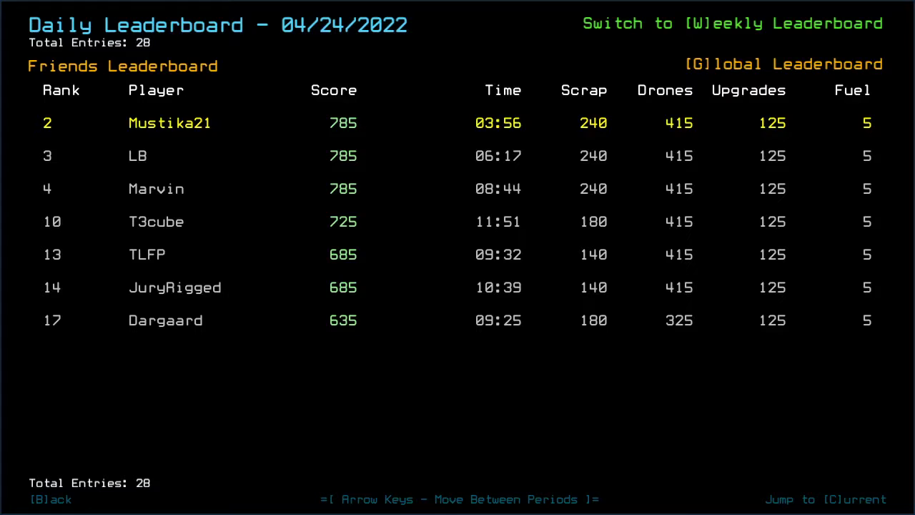
key("b")
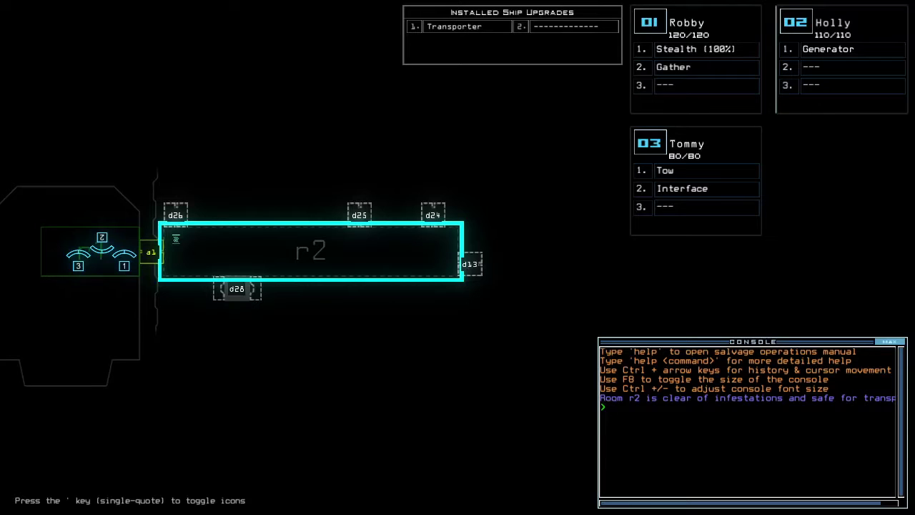
type("sta")
Redistribute the drone upgrades with 'ready 3' and give Tow to drone 2, Holly.
key("BackSpace")
key("BackSpace")
key("BackSpace")
type("ready 3")
key("Return")
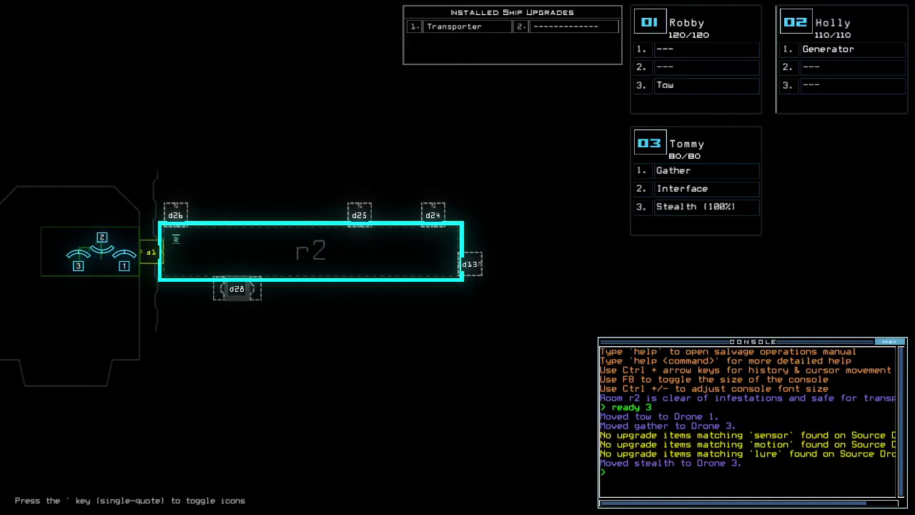
type("set 2 1")
key("Return")
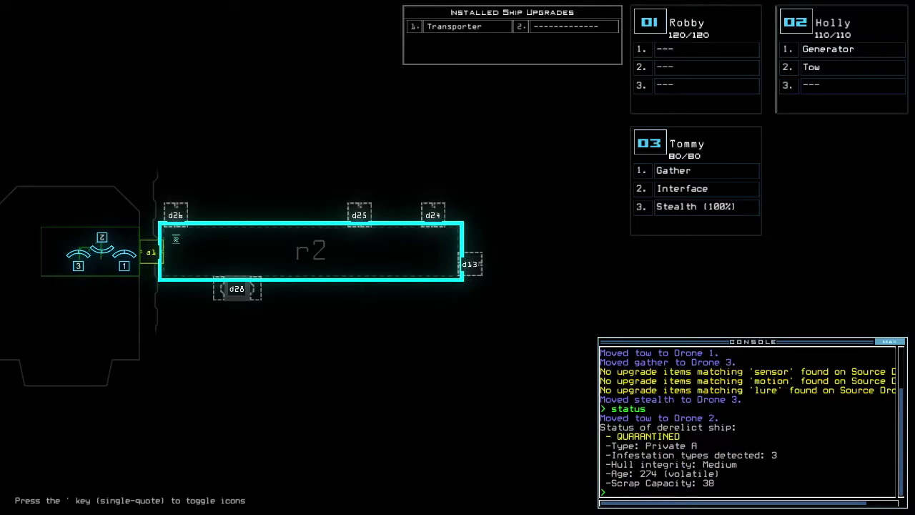
Check Tommy's and Holly's camera views, then start the mission with 'go'.
key("Tab")
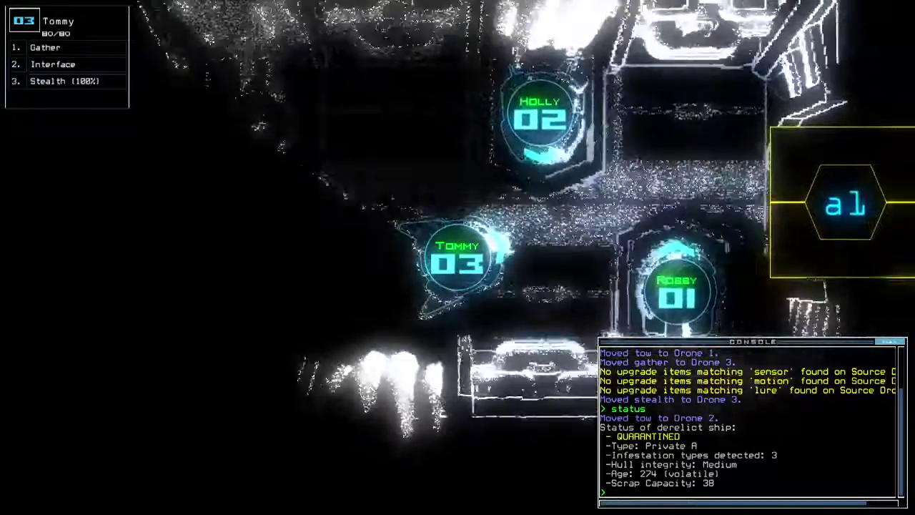
key("2")
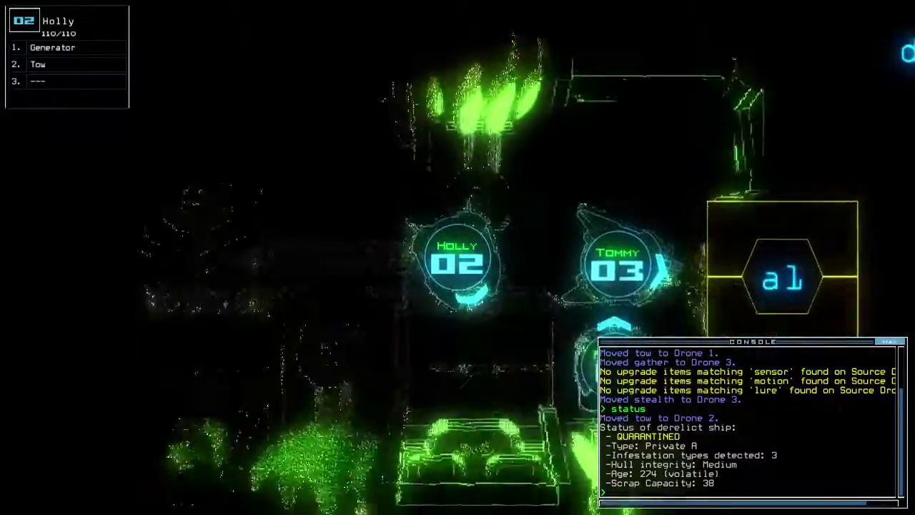
key("3")
key("Tab")
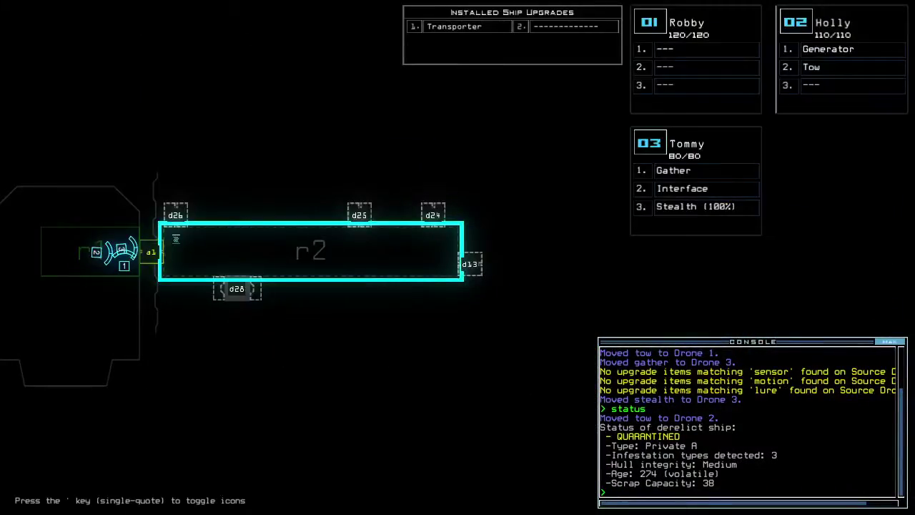
key("Tab")
type("go")
key("Tab")
key("Tab")
key("Return")
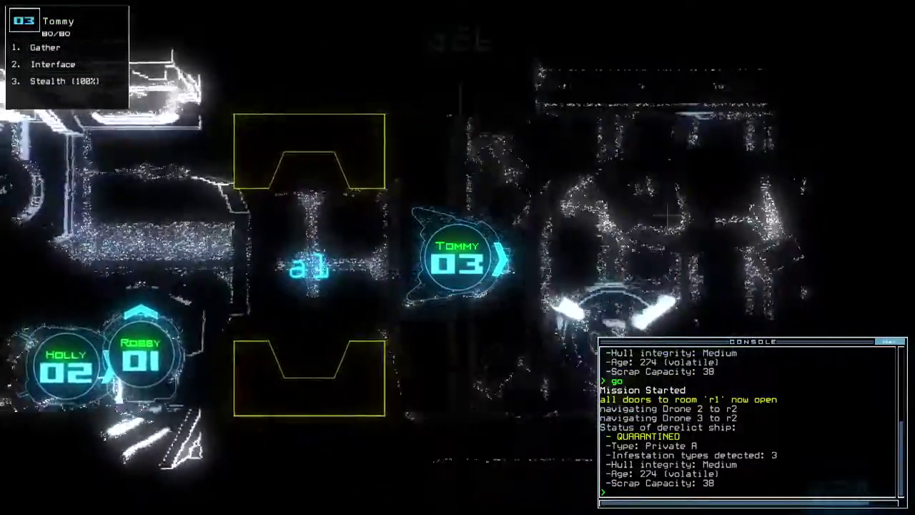
Pause and resume the game, gather scrap with Tommy and power Holly's generator.
key("Escape")
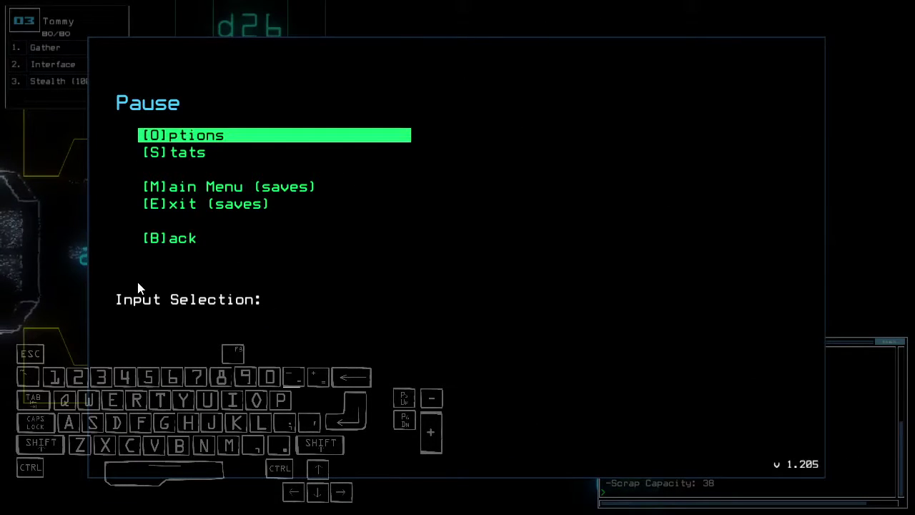
key("Escape")
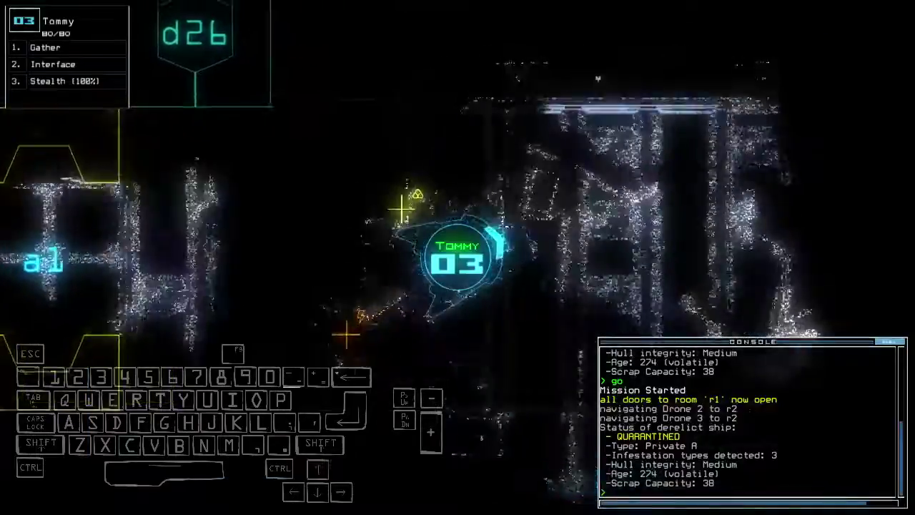
type("g")
key("Return")
type("generator 2")
key("Return")
Move the Teleport upgrade onto Holly with 'swap te'.
key("Up")
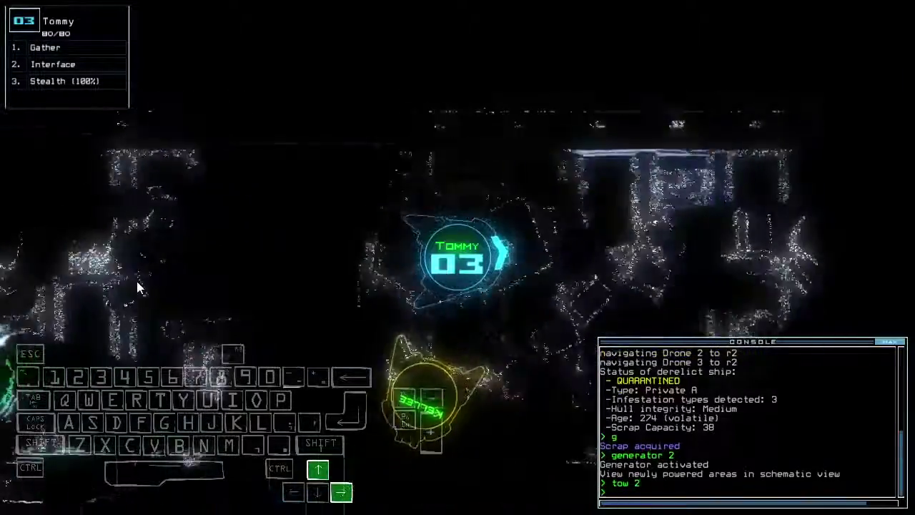
key("Escape")
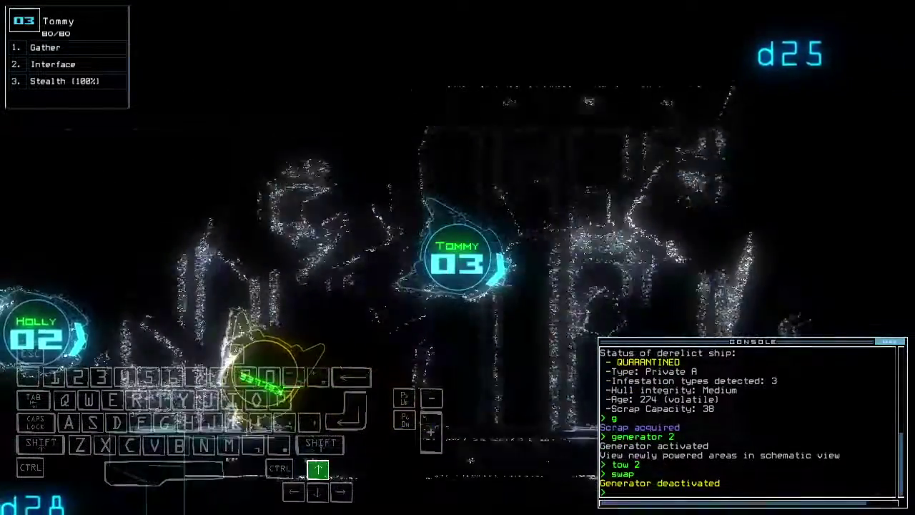
type("swap te")
key("Return")
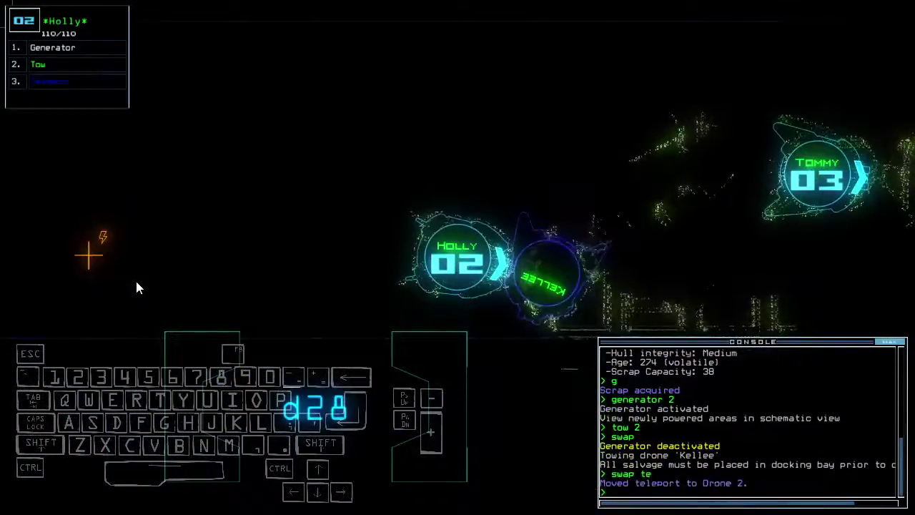
type("generator")
Drive Tommy forward, rerun 'generator' and 'g', and close a door with 'cccc'.
key("Return")
key("3")
key("Up")
key("Left")
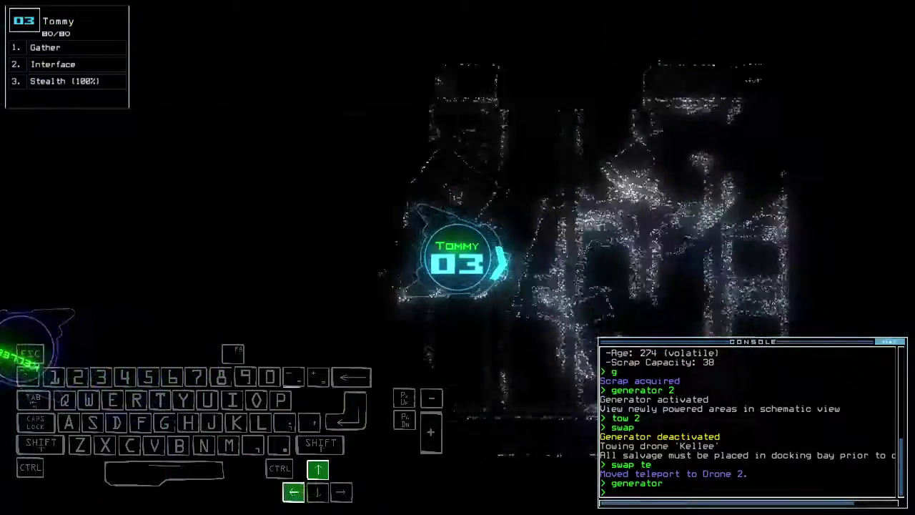
type("g")
key("Return")
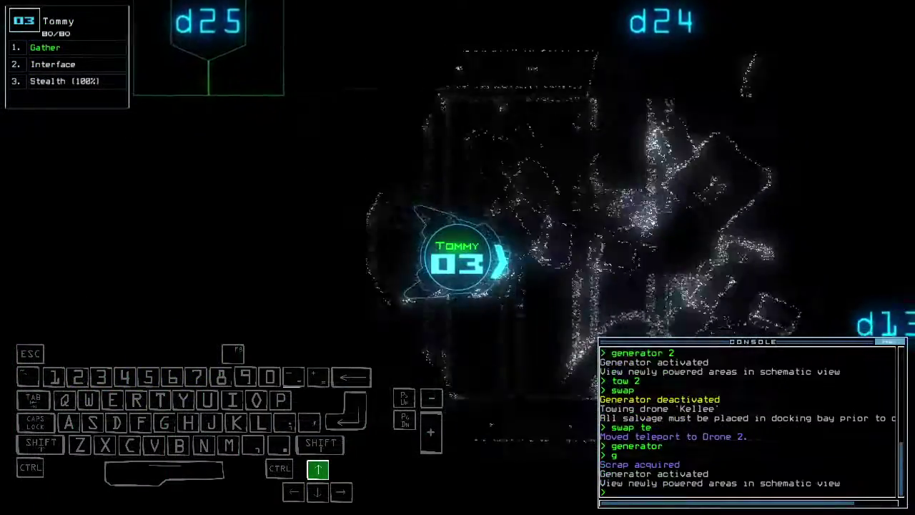
type("cccc")
key("Return")
Switch between the ship map and Tommy's camera, driving Tommy toward doors d25 and d24.
key("Tab")
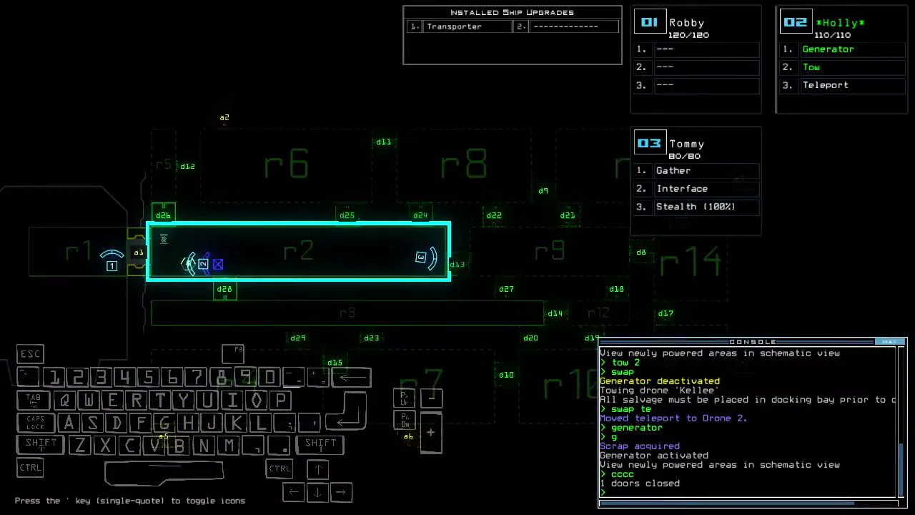
key("space")
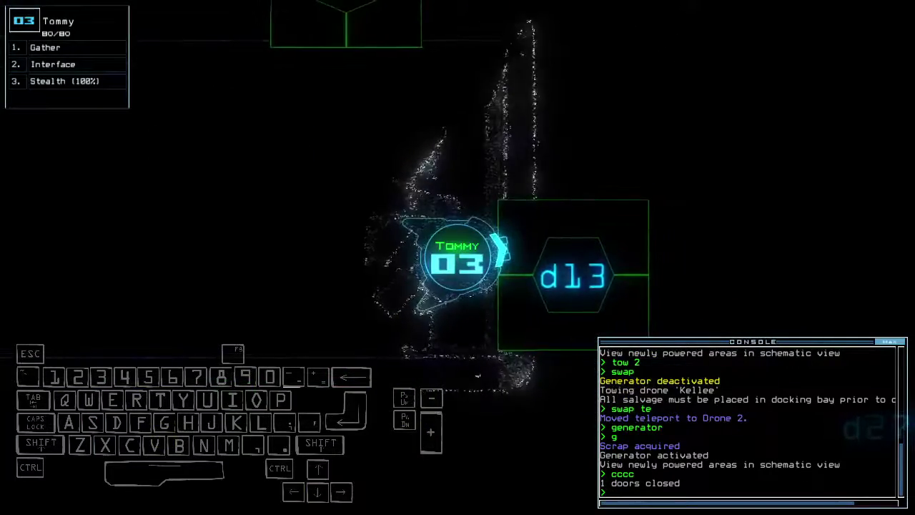
key("Tab")
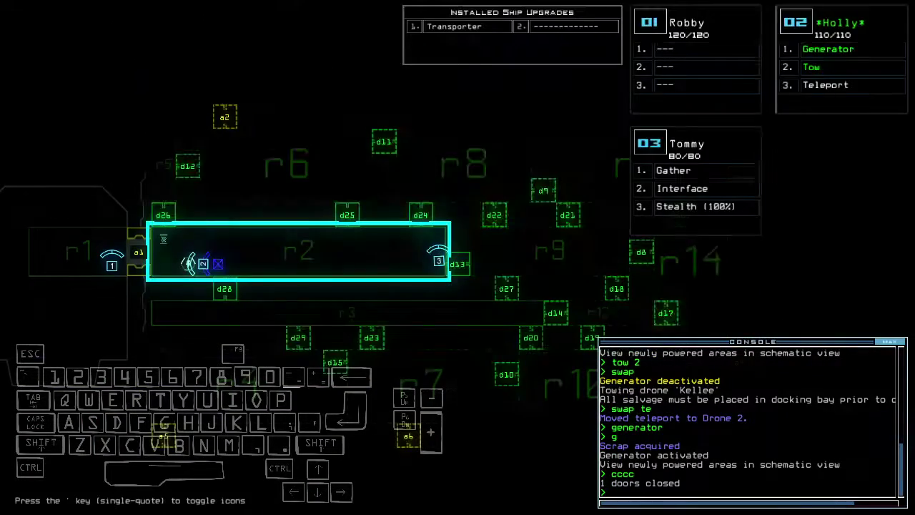
key("Tab")
key("Left")
key("Down")
key("Up")
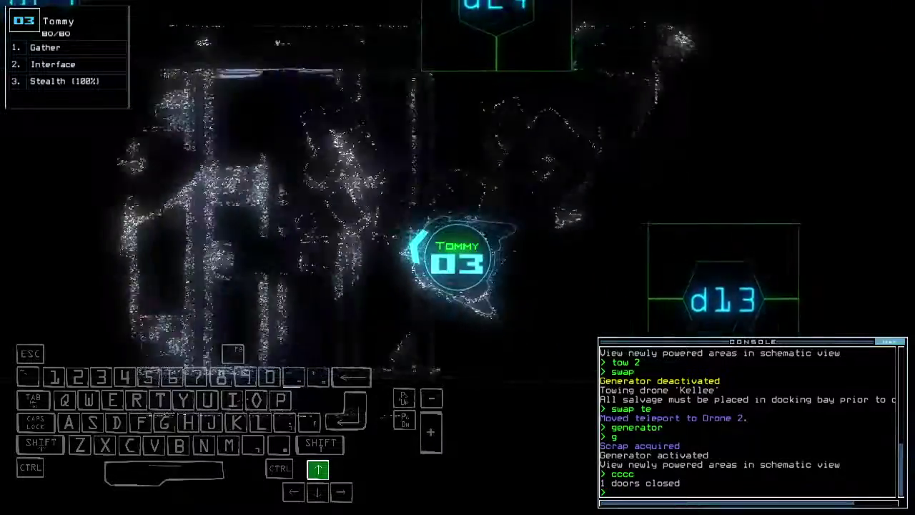
key("Right")
key("space")
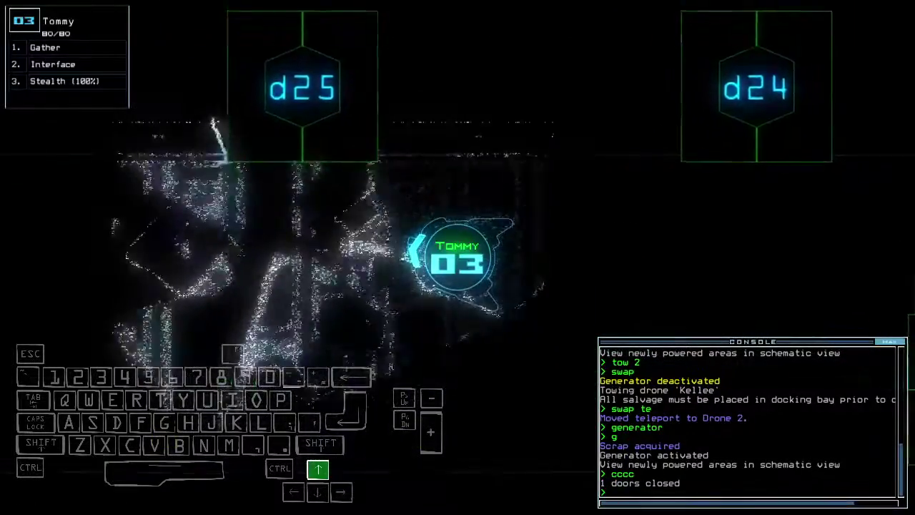
type("st;d25")
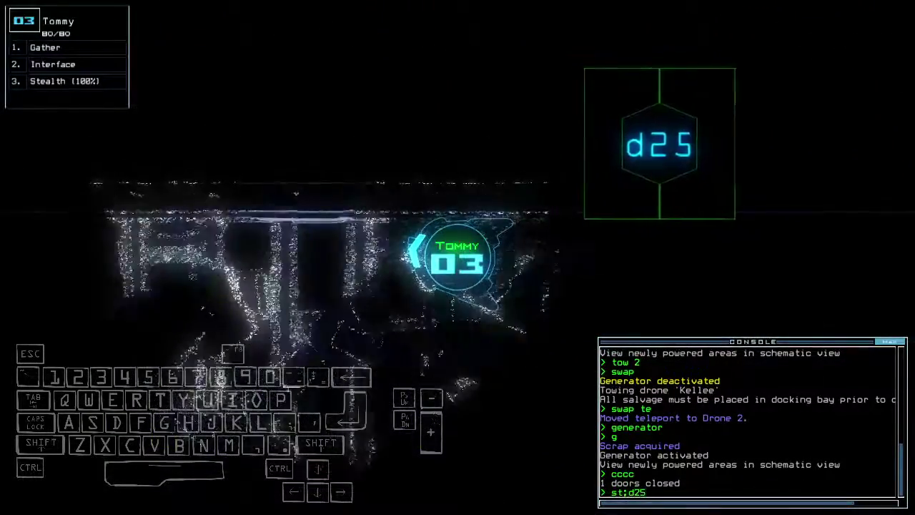
Steer Tommy to door d25, activate stealth and open d25.
key("Down")
key("Right")
key("Up")
key("Return")
type("d")
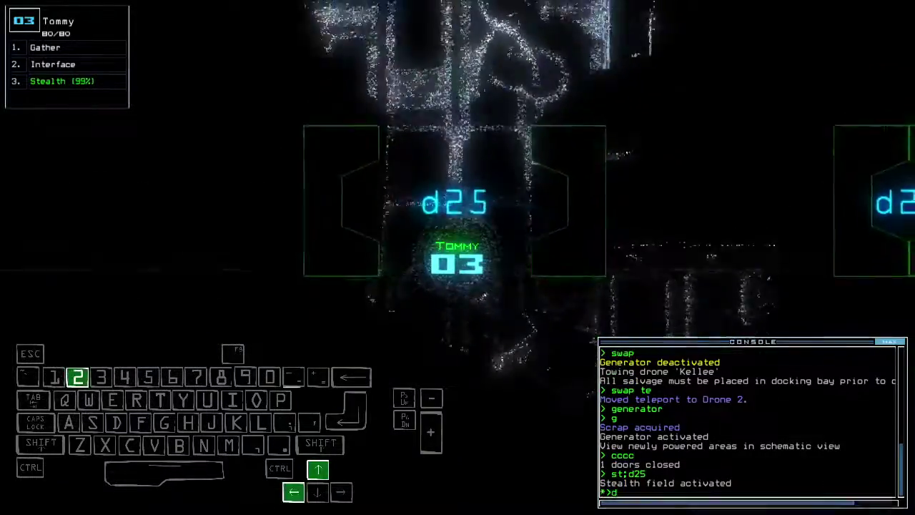
type("25")
key("Return")
Take Tommy through door d12 and toggle ship defenses on then off at the interface.
key("Left")
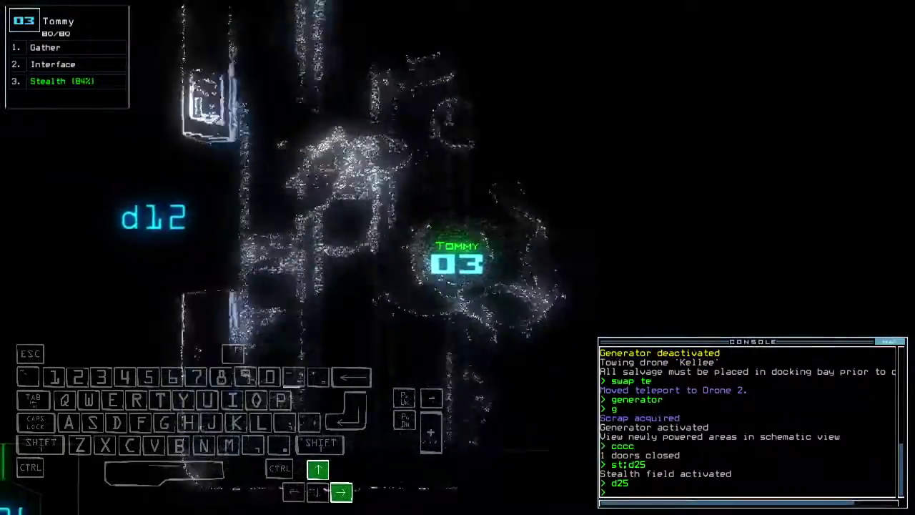
key("Left")
type("d12")
key("Return")
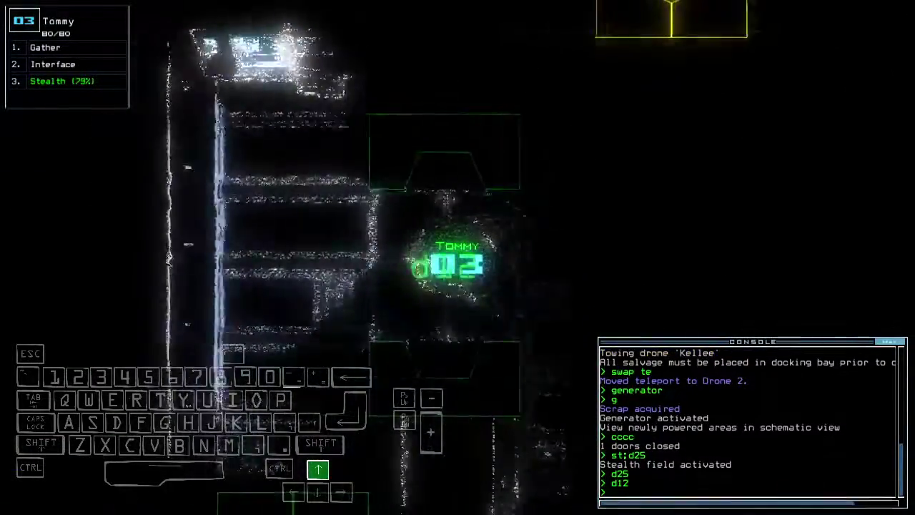
key("Left")
key("Return")
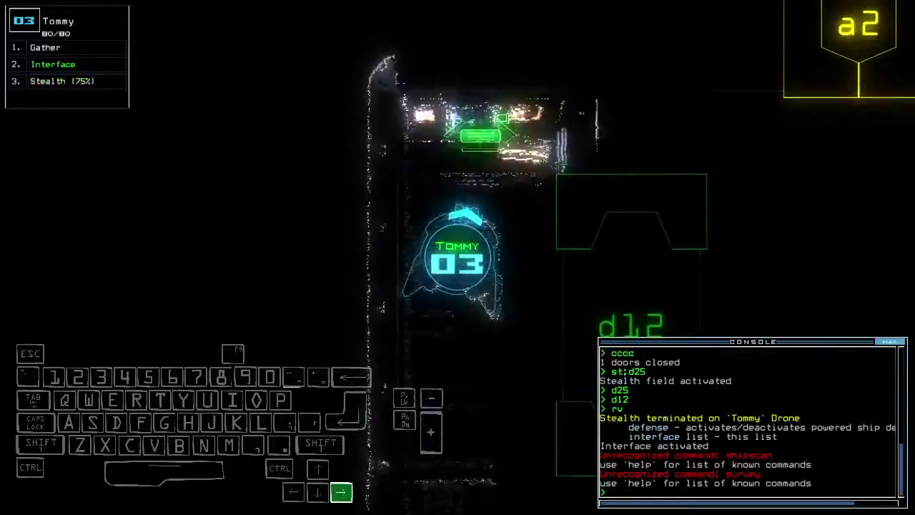
key("Up")
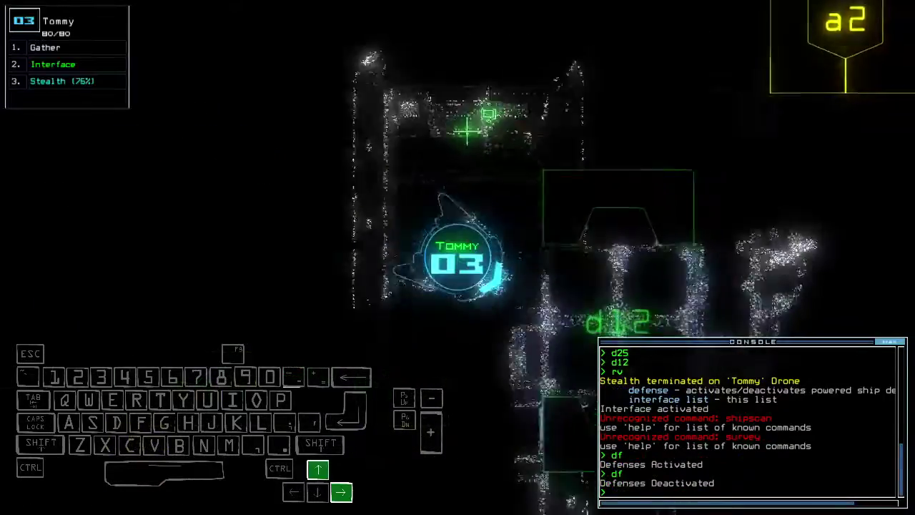
type("d12")
key("Return")
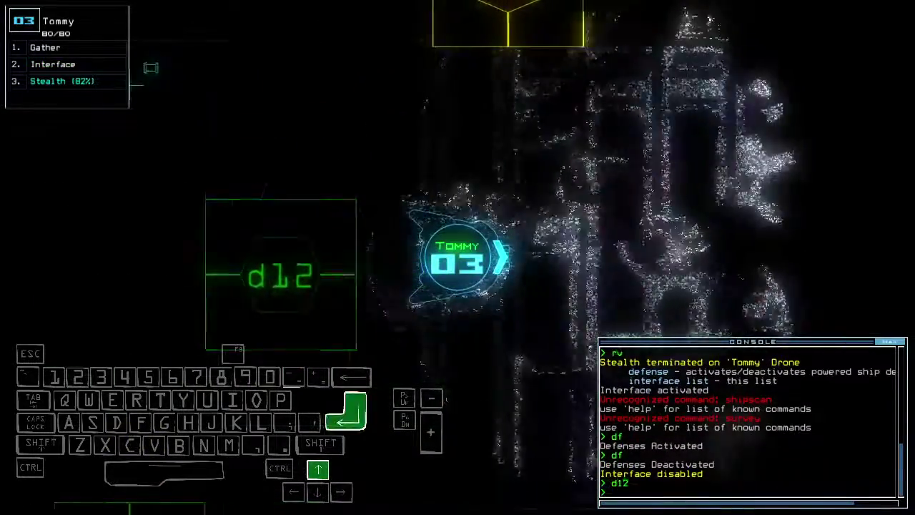
Steer Tommy through the corridor and list the items found in room r6.
key("Right")
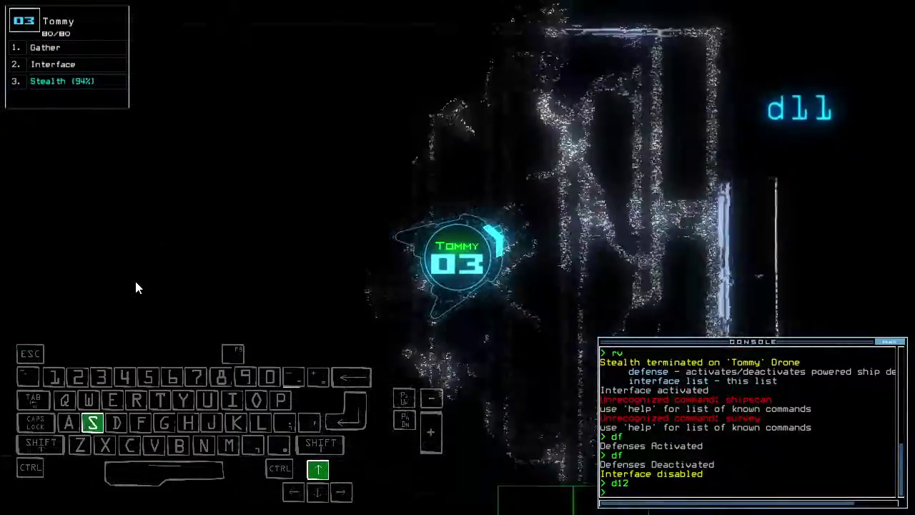
type("st;dl1")
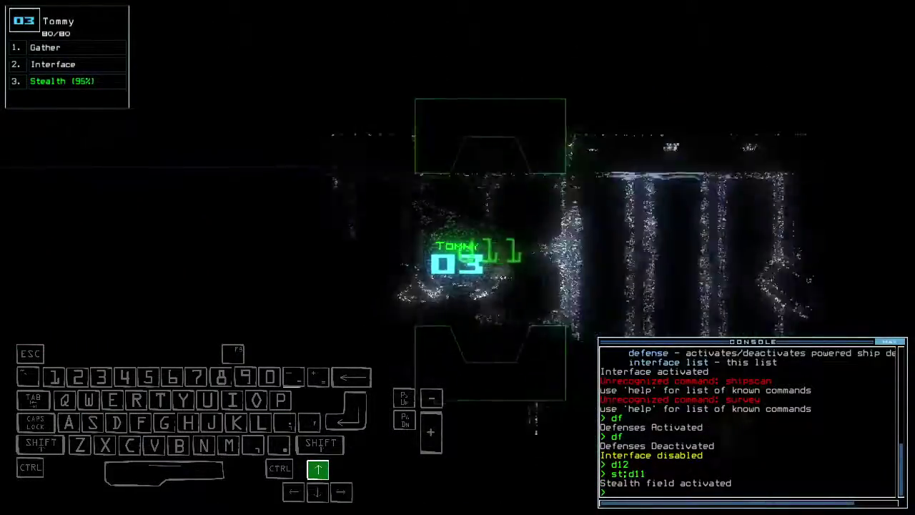
key("Up")
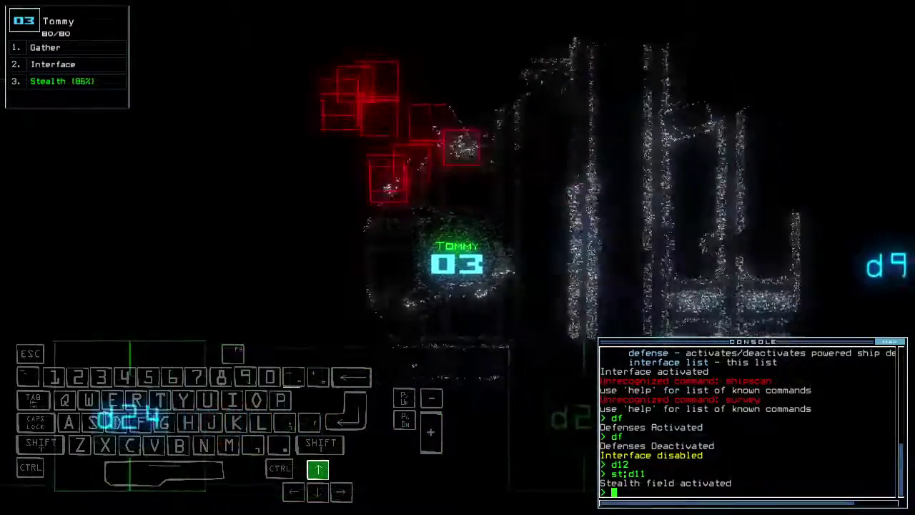
key("Left")
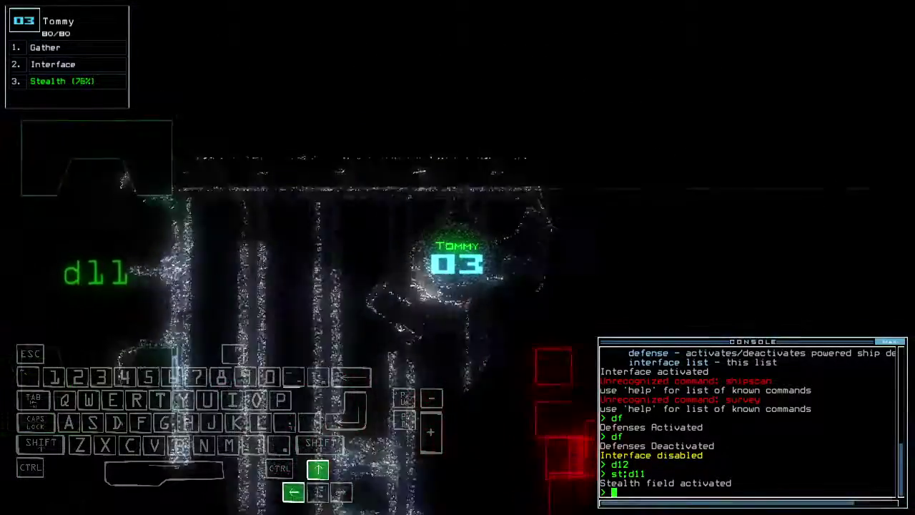
key("Down")
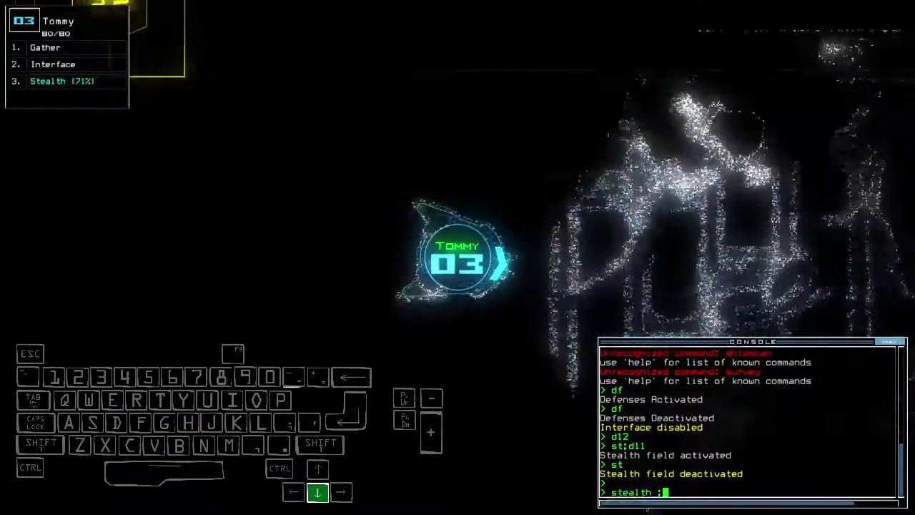
type("co")
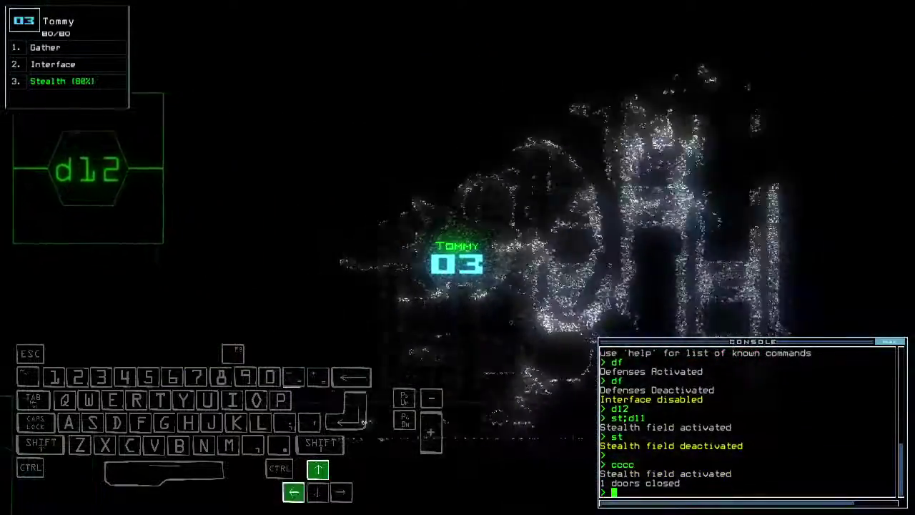
type("i")
key("Return")
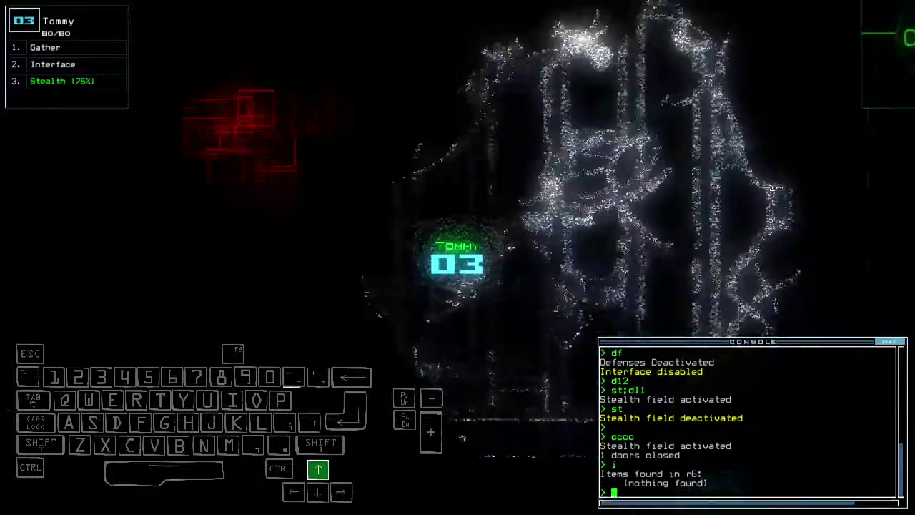
type("6")
key("Return")
type("d11")
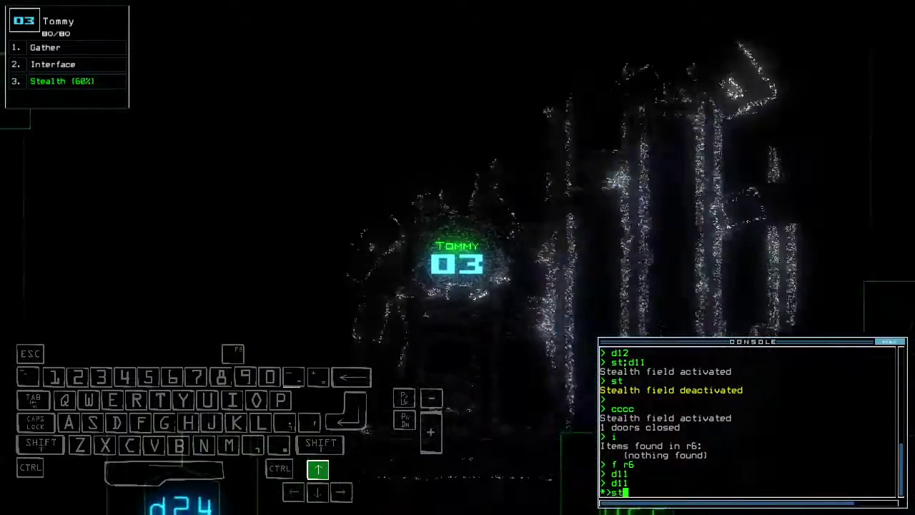
type("d")
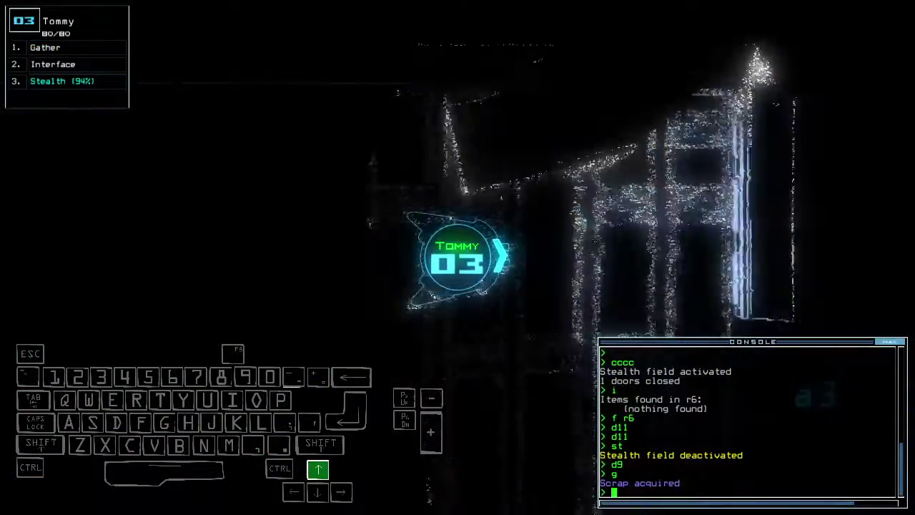
Stealth Tommy through door d16, drop stealth and gather the room's scrap.
key("Right")
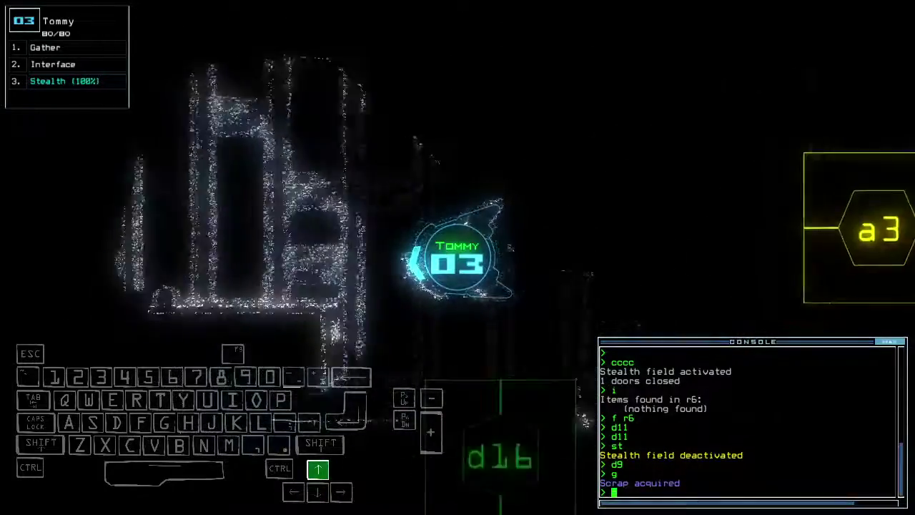
type("st;d16")
key("Return")
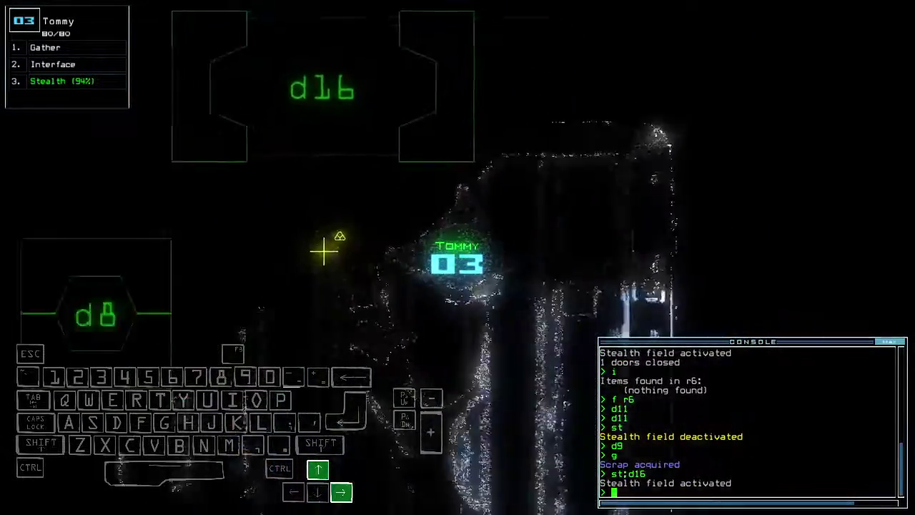
type("s")
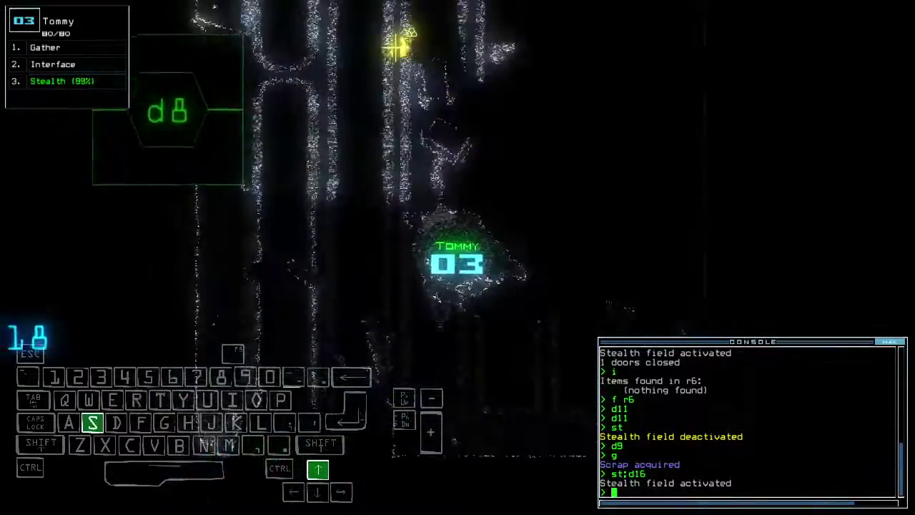
type("t")
key("Return")
type("g")
key("Return")
key("space")
key("space")
type("st;d")
Stealth Tommy to door d8, drop stealth, open d8 and send drone 2 back to r1.
key("Left")
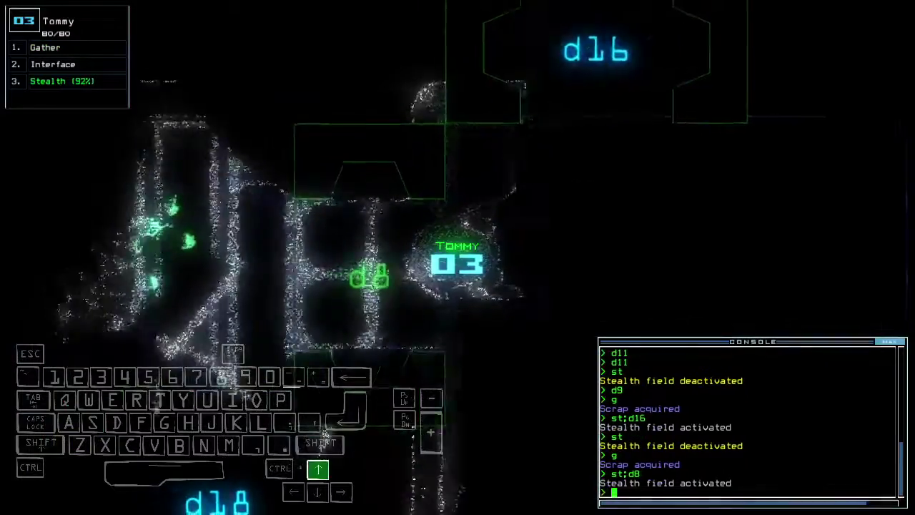
key("Down")
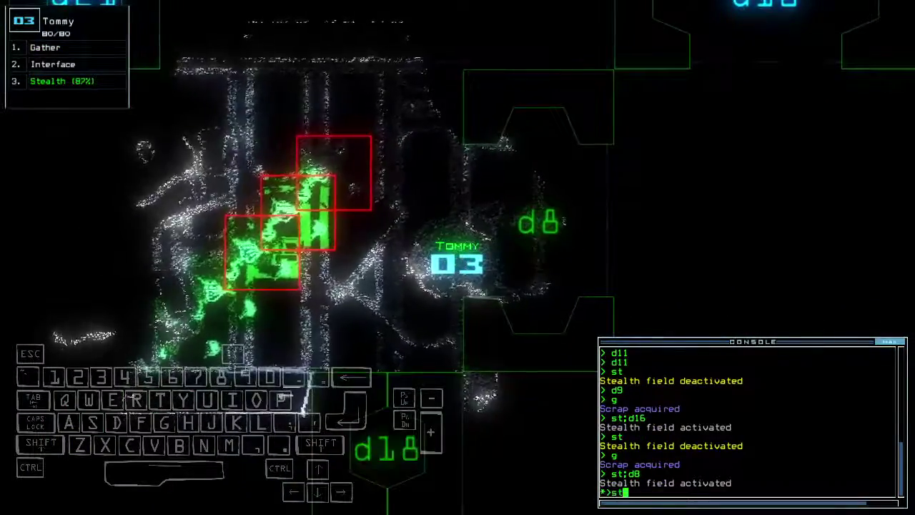
key("Left")
type("d8")
key("Return")
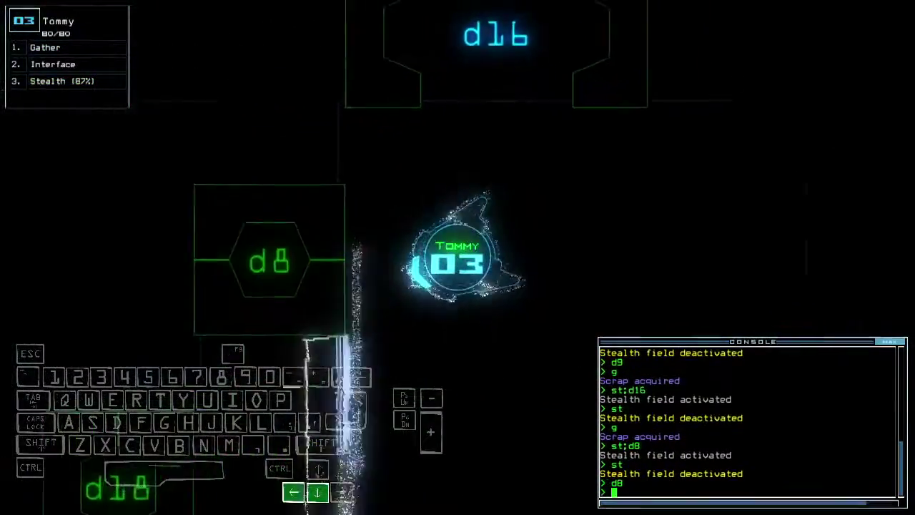
key("minus")
type("back 2")
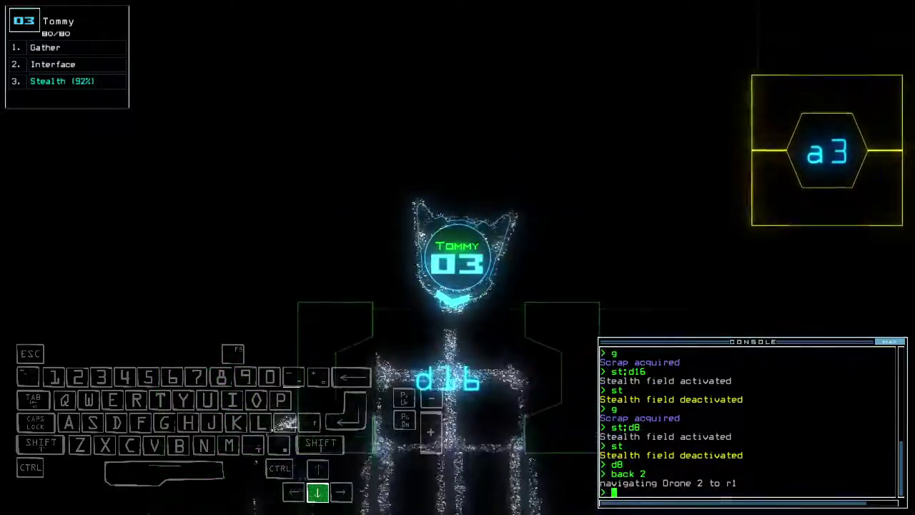
Check Holly's and Tommy's views, then have Holly stop towing and reactivate the generator.
key("Up")
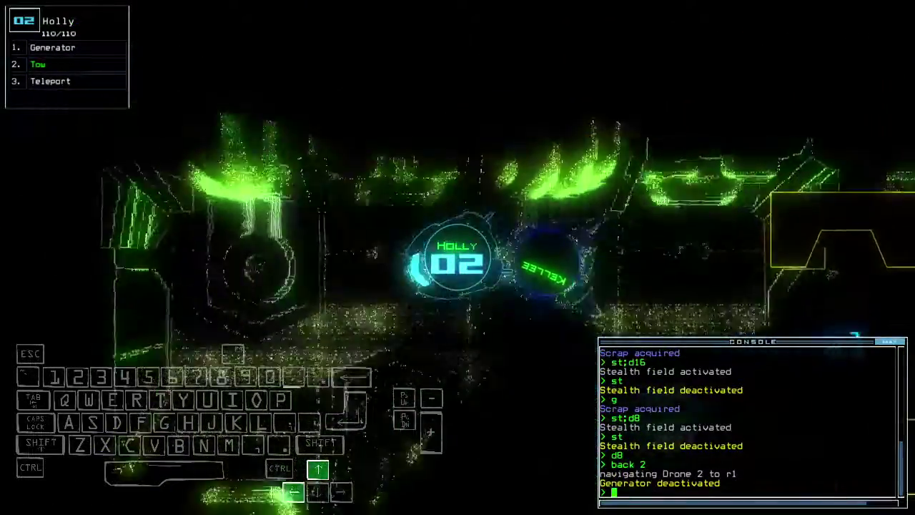
key("Right")
key("Up")
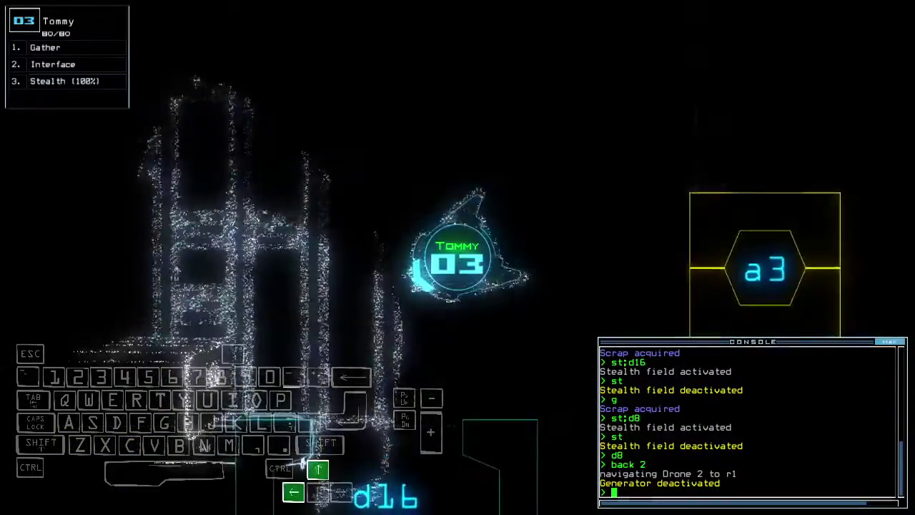
key("Down")
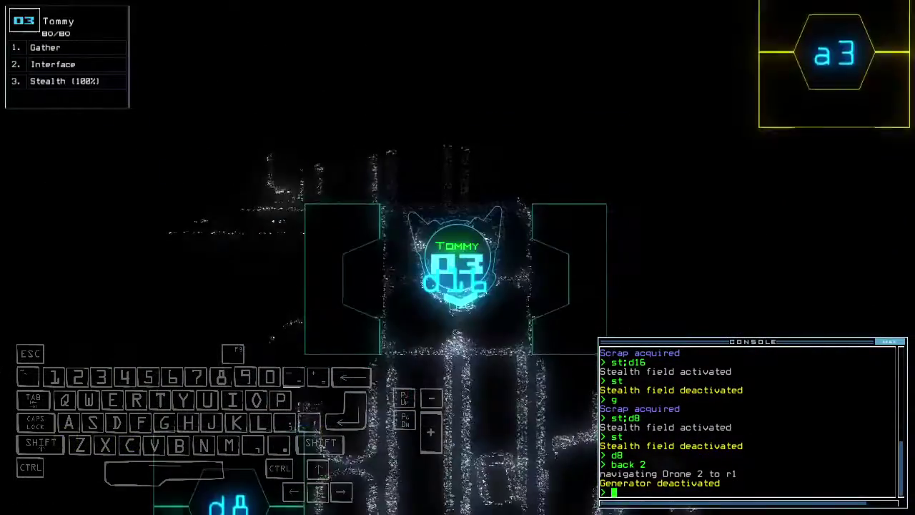
key("2")
key("Up")
type("tow")
key("Return")
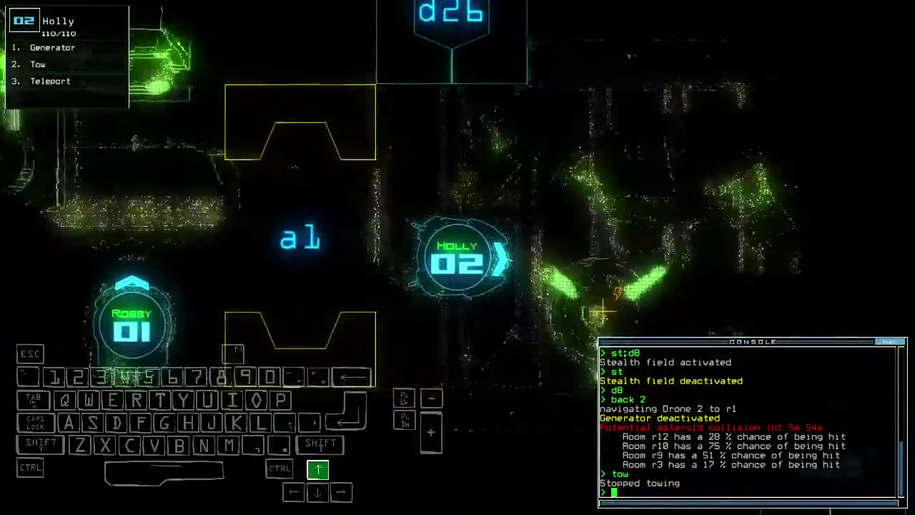
key("1")
Switch back to Tommy and drive him forward and to the left.
key("3")
key("Right")
key("Up")
key("Left")
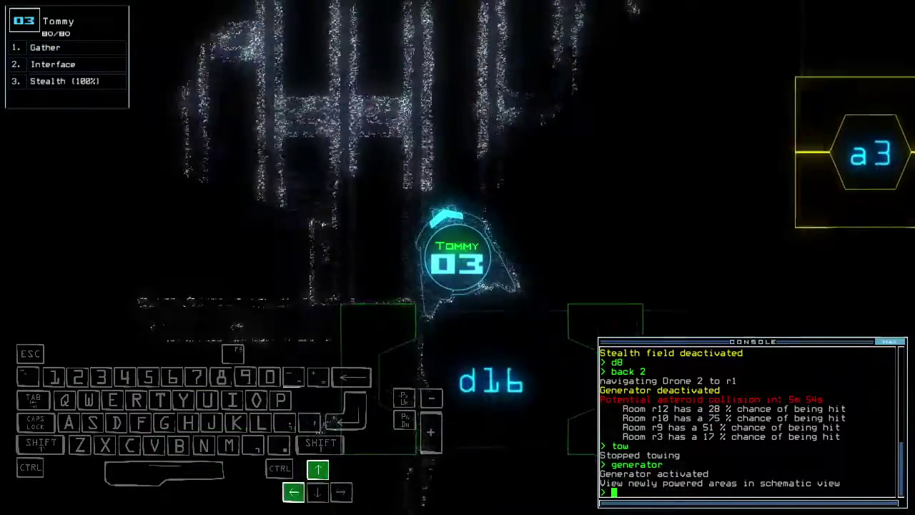
type("cccc")
Close the nearby doors with 'cccc' and stealth Tommy through door d21.
key("Return")
type("st;")
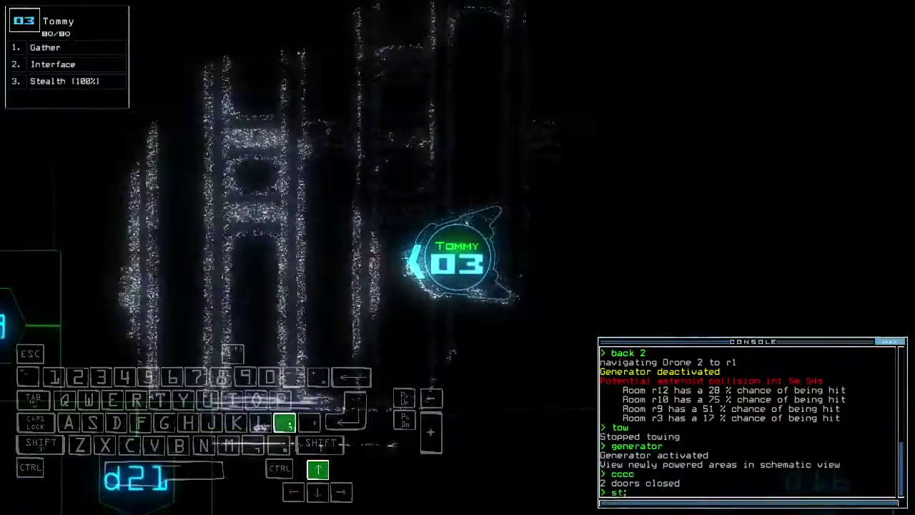
type("d21")
key("Left")
key("Return")
key("Left")
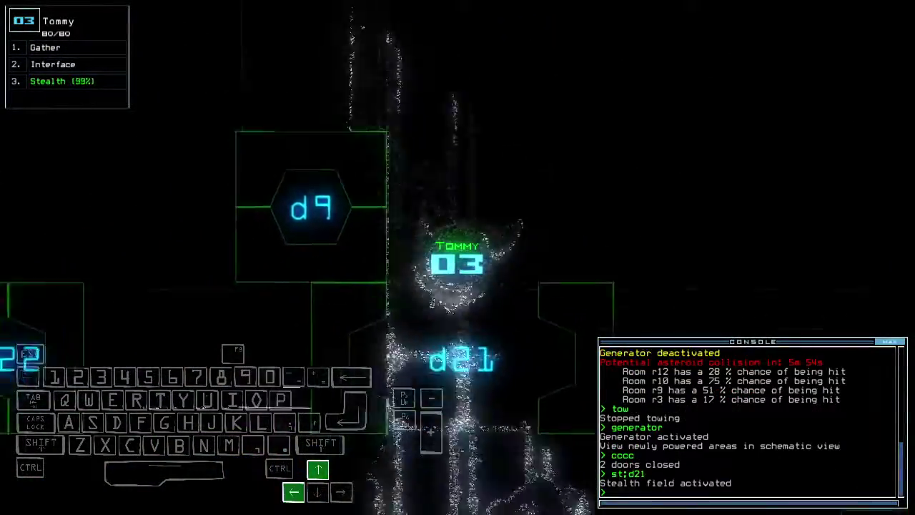
key("Left")
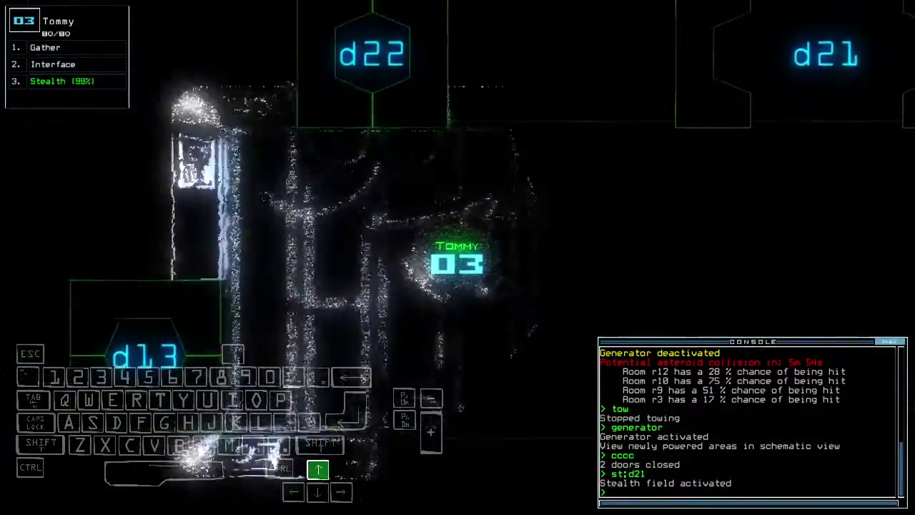
key("Left")
type("d27")
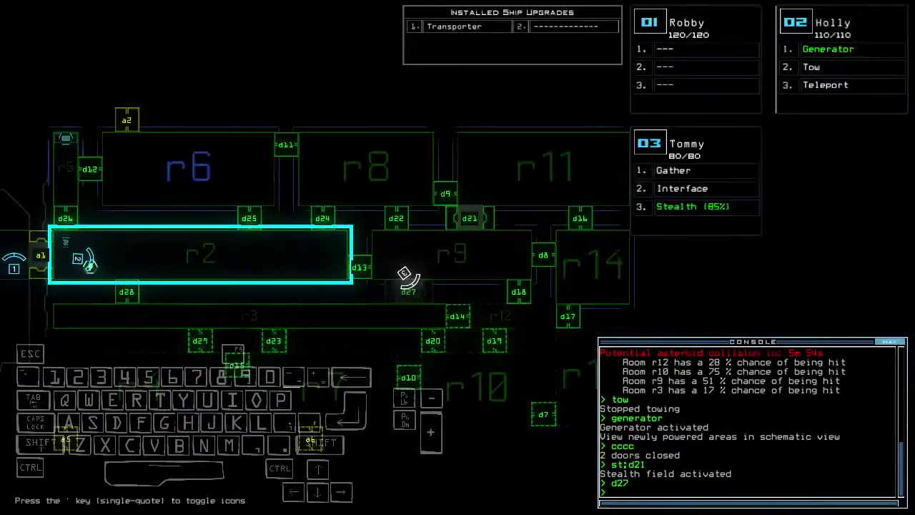
Open door d27, drop stealth and gather more scrap.
key("Return")
type("d2")
key("Right")
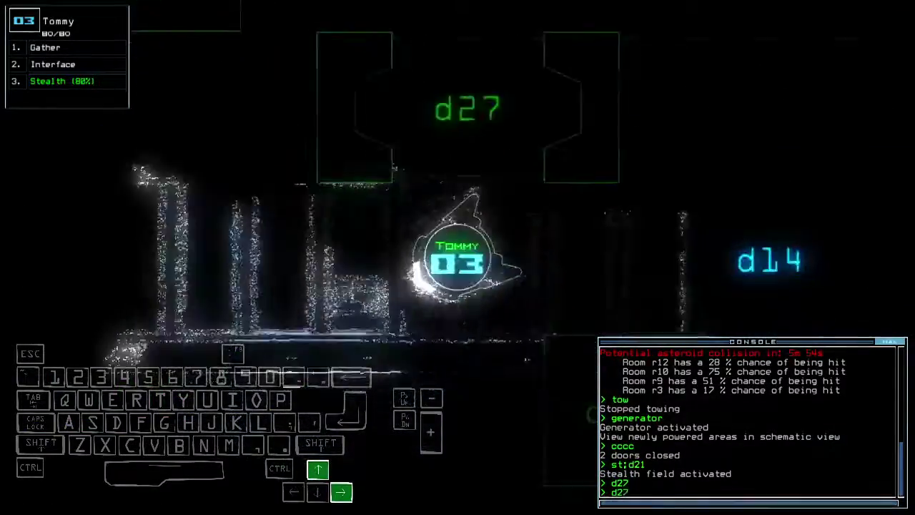
key("Return")
type("g")
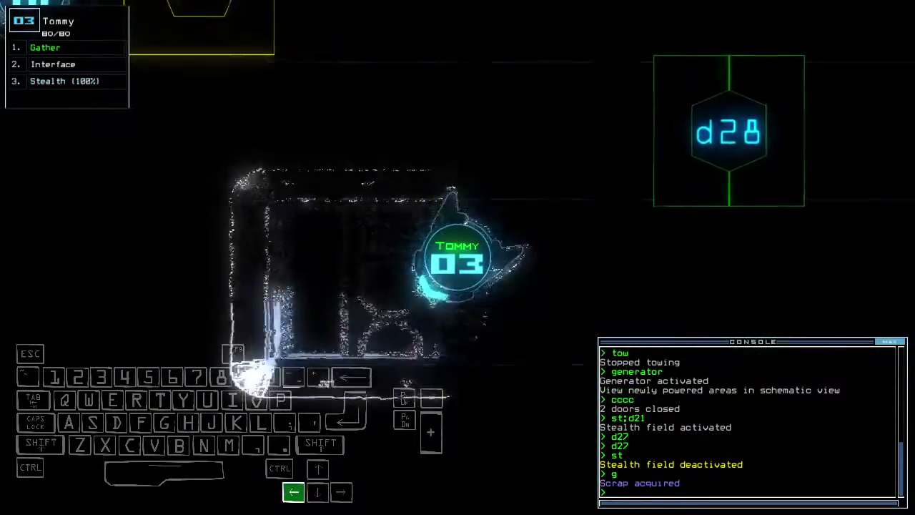
Stealth Tommy through door d29 and steer him onward through the room.
key("Up")
key("Right")
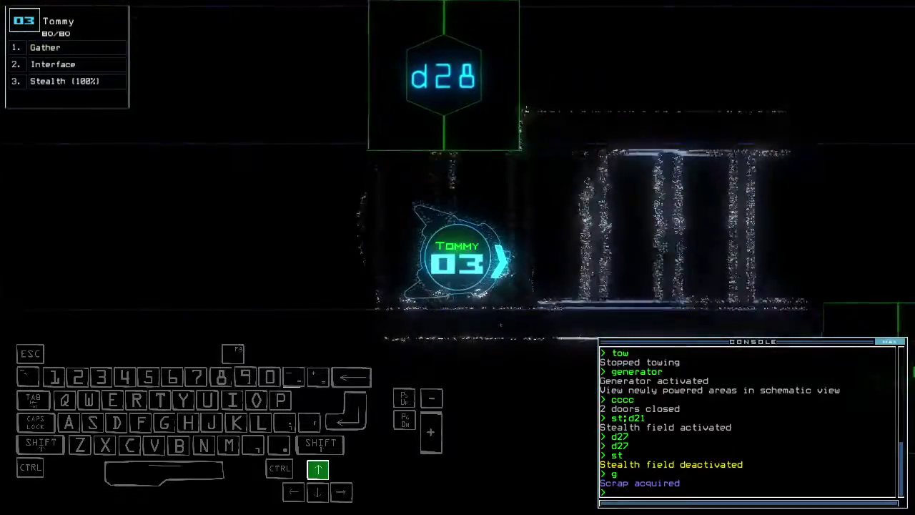
type("st;d29")
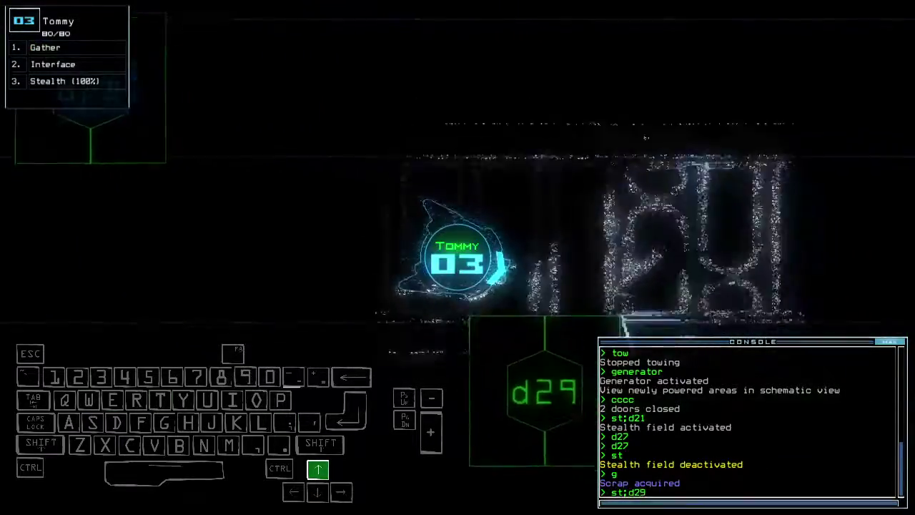
key("Return")
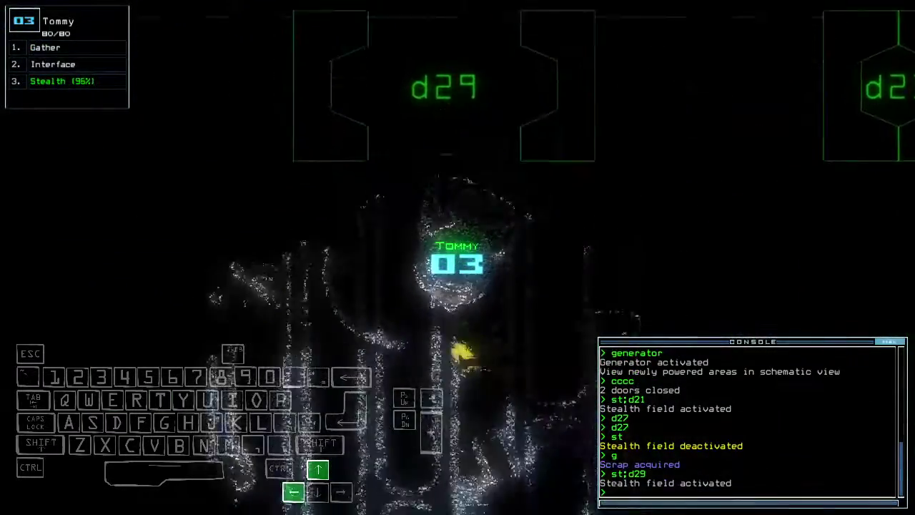
key("Right")
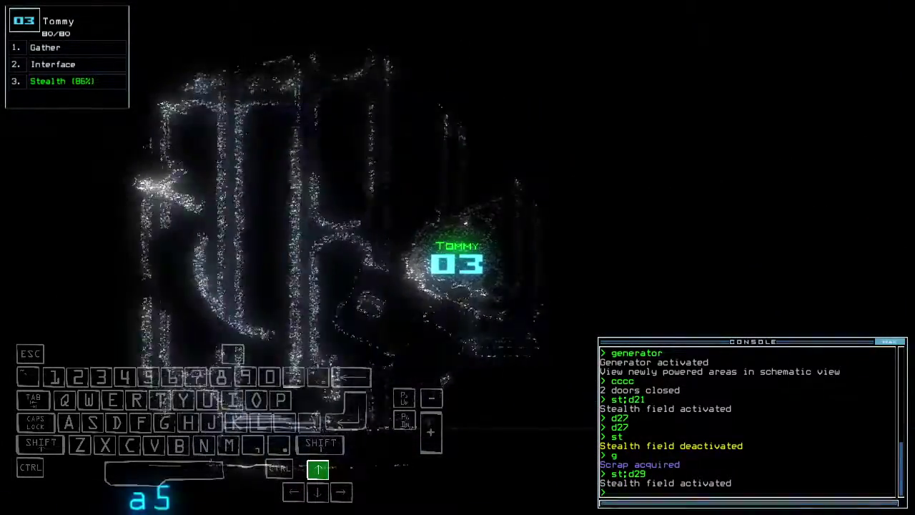
key("Right")
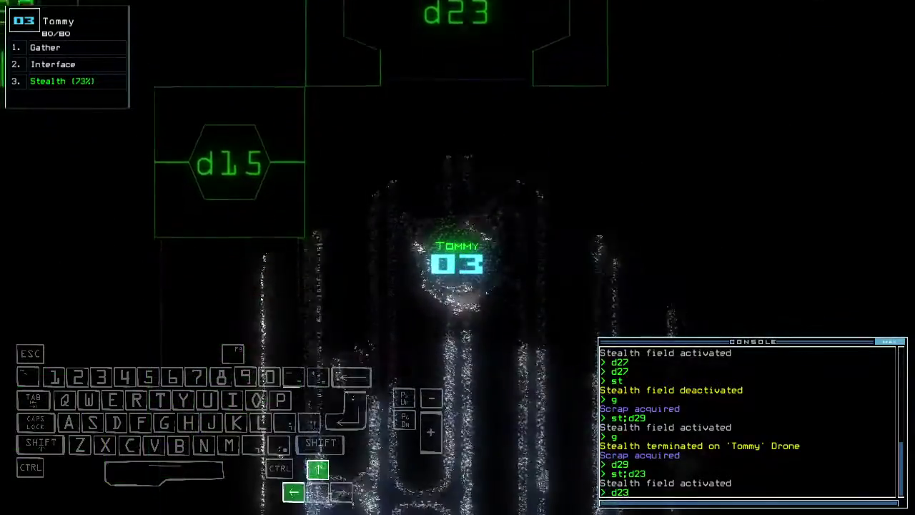
Steer Tommy toward door d10 and submit the d10 door command twice.
key("Up")
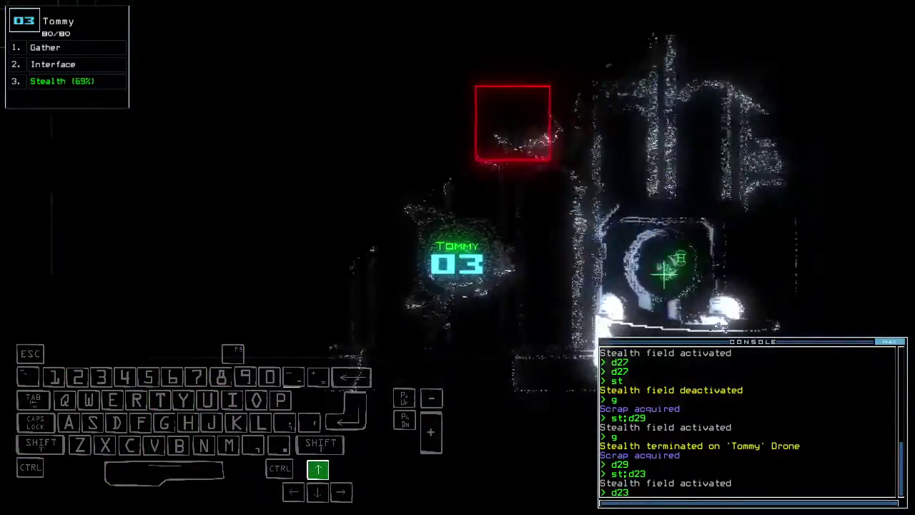
key("Right")
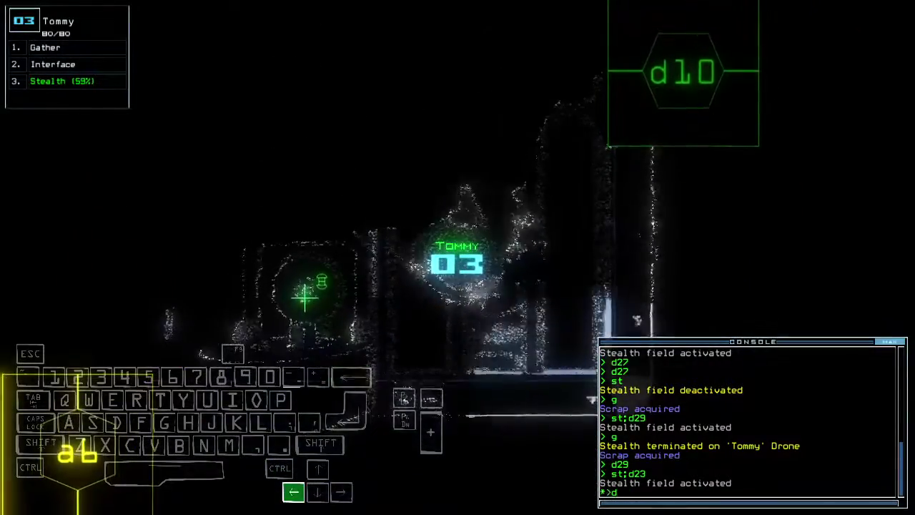
key("BackSpace")
key("BackSpace")
key("BackSpace")
type("d10")
key("Return")
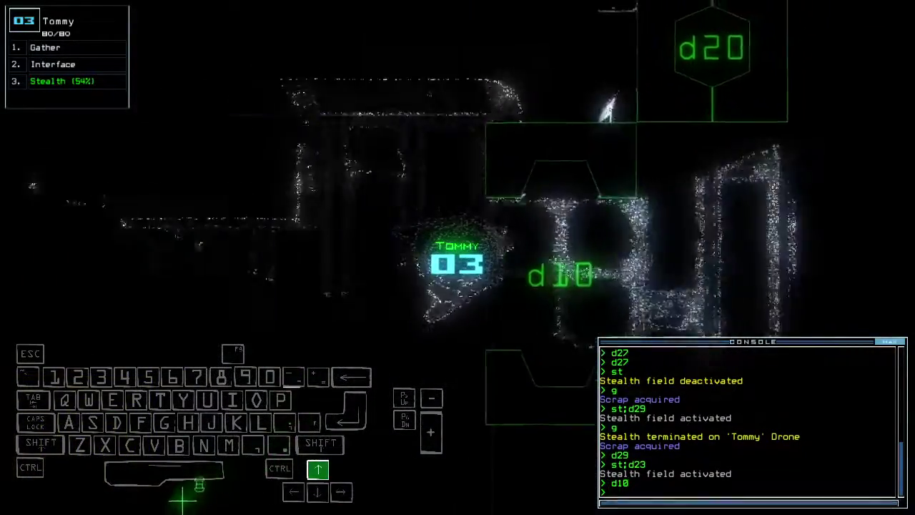
type("d10")
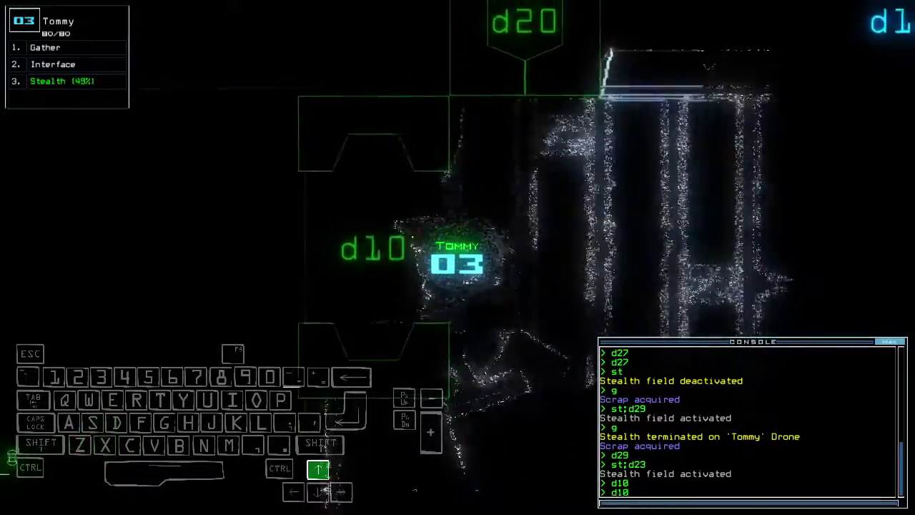
key("Return")
key("Right")
key("Left")
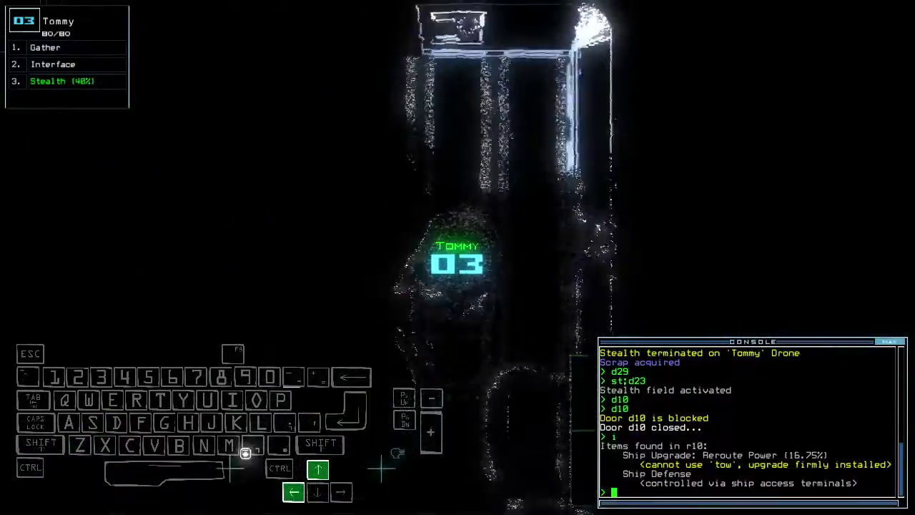
type("st")
Drop stealth, steer Tommy down past door d19 and close all open doors.
key("Return")
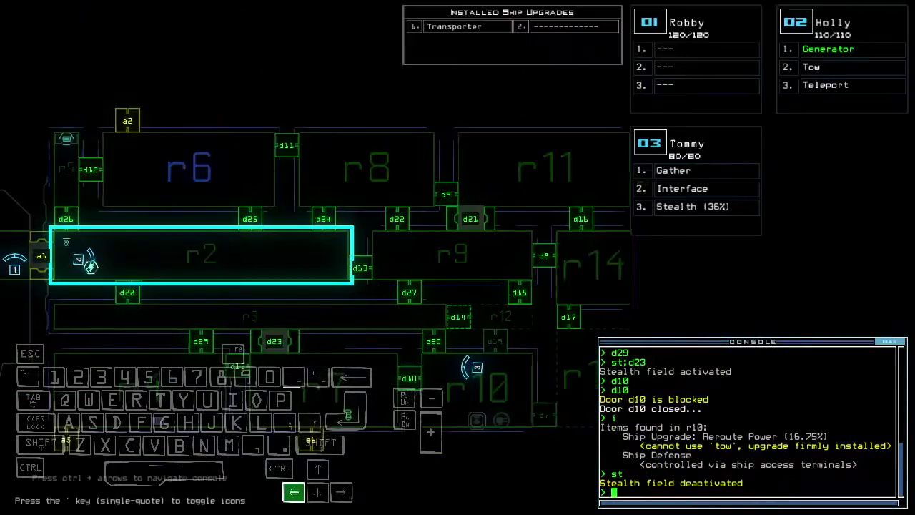
key("Up")
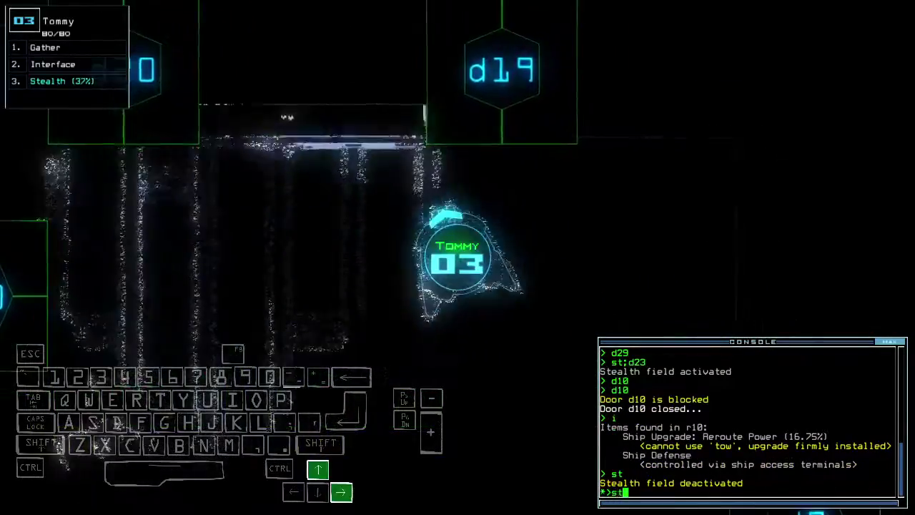
type("std")
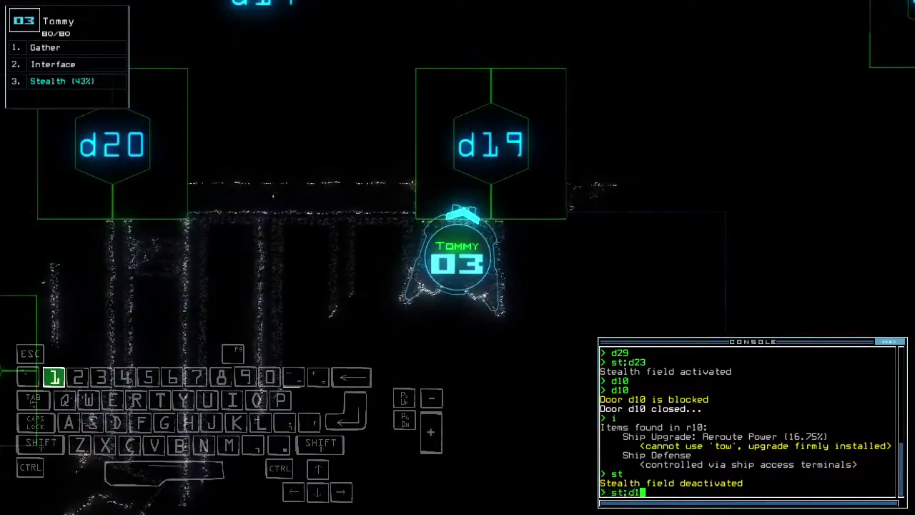
key("Left")
key("Down")
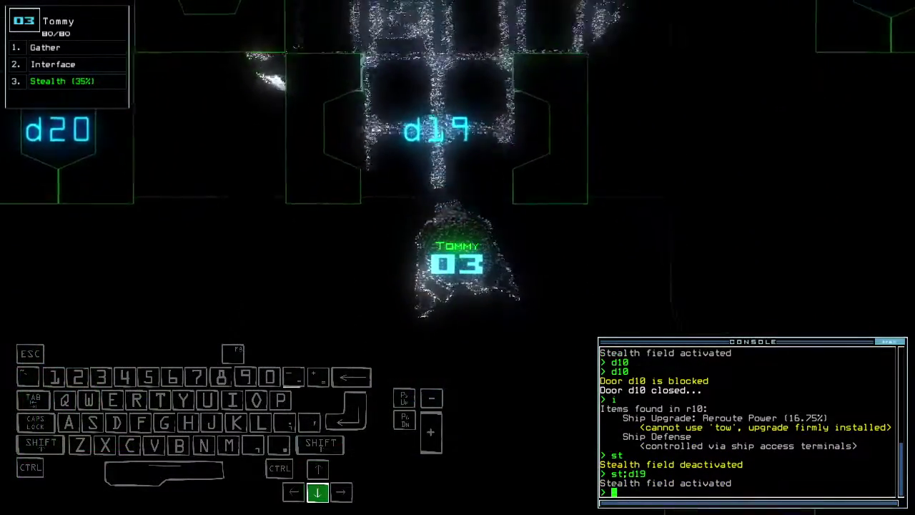
type("cccc")
key("Return")
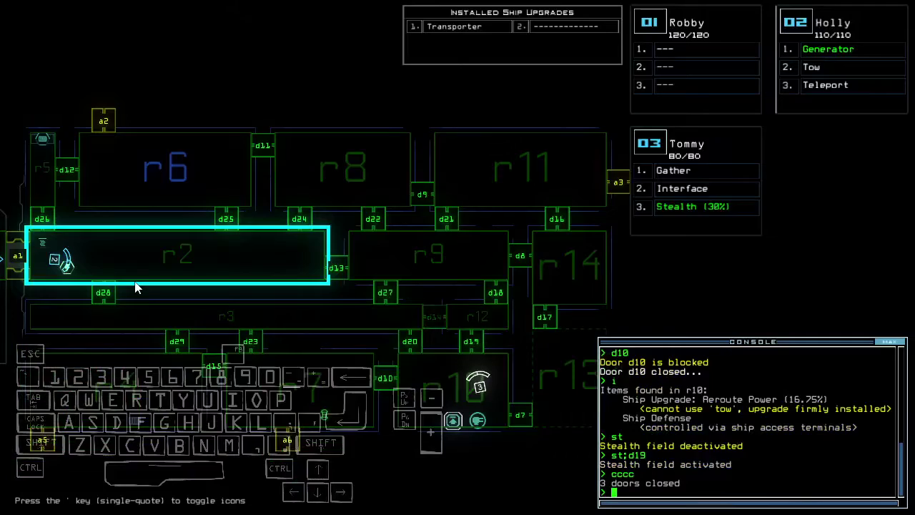
type("st")
Turn off stealth, open door d7 and drive Tommy left through the ship.
key("Return")
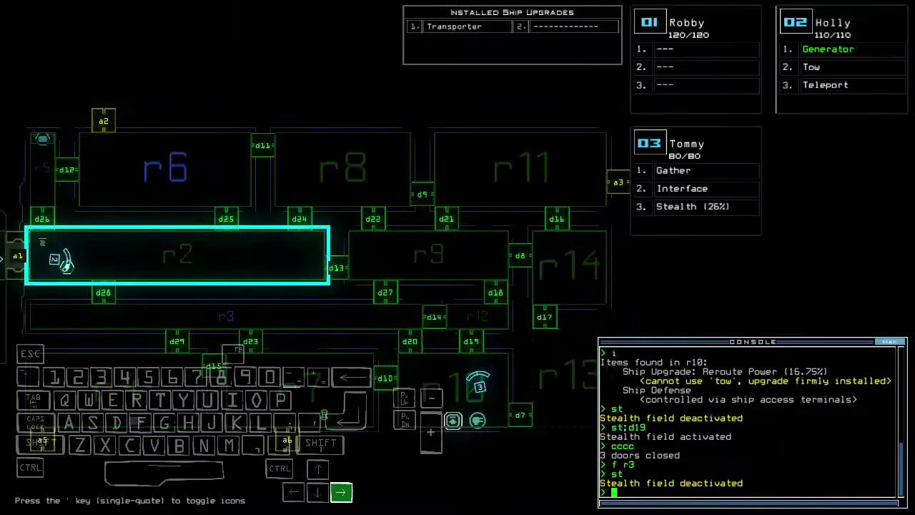
key("Up")
key("Right")
type("d7")
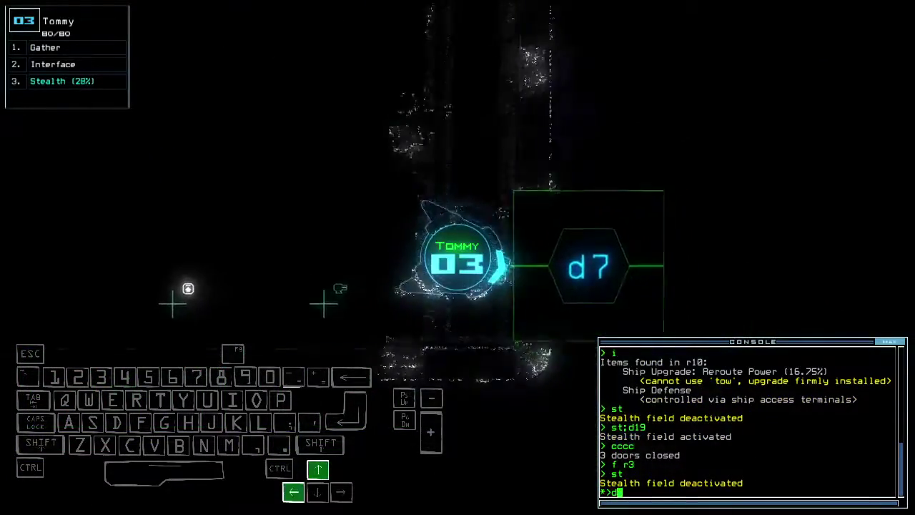
key("Return")
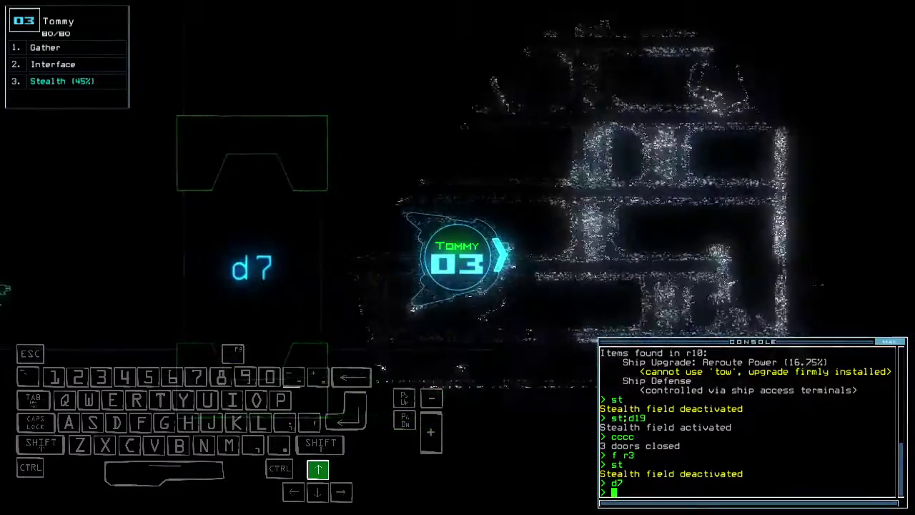
key("Up")
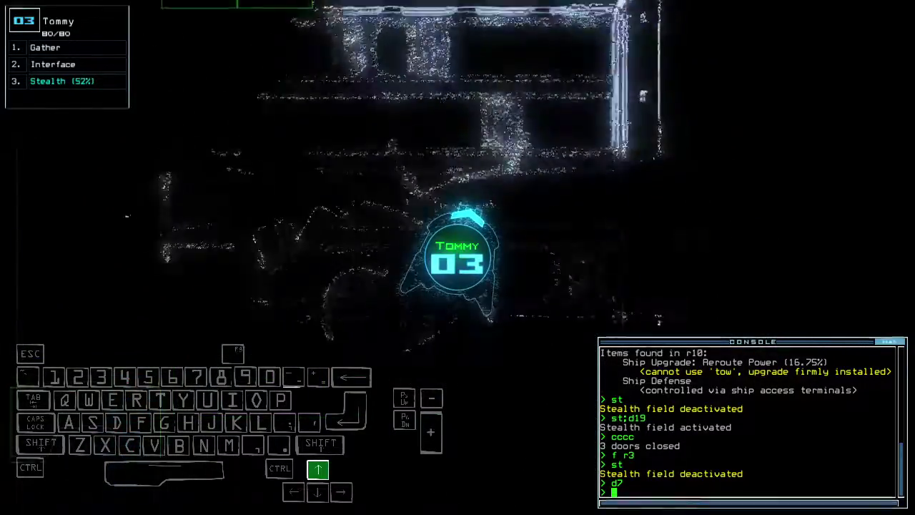
key("Left")
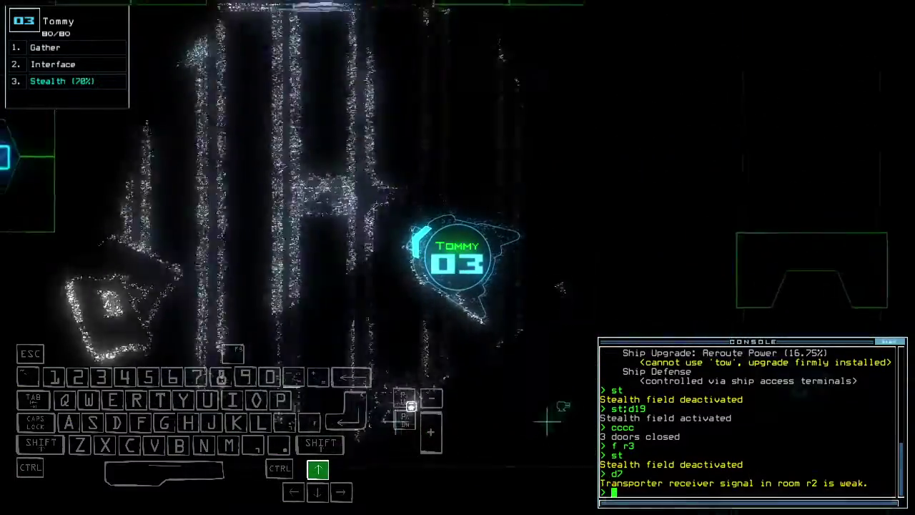
type("st;d10")
Toggle door d10 under stealth, close doors, and send the drones back to the ship.
key("Return")
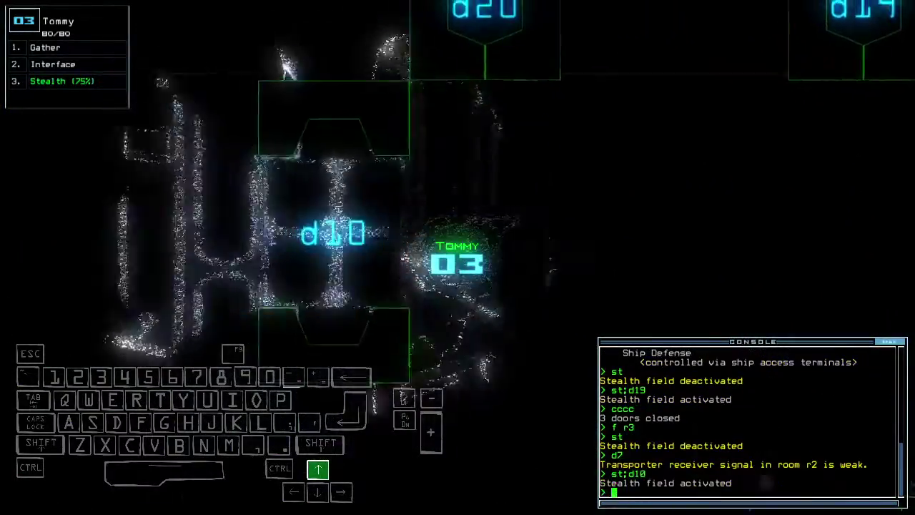
type("d10")
key("Return")
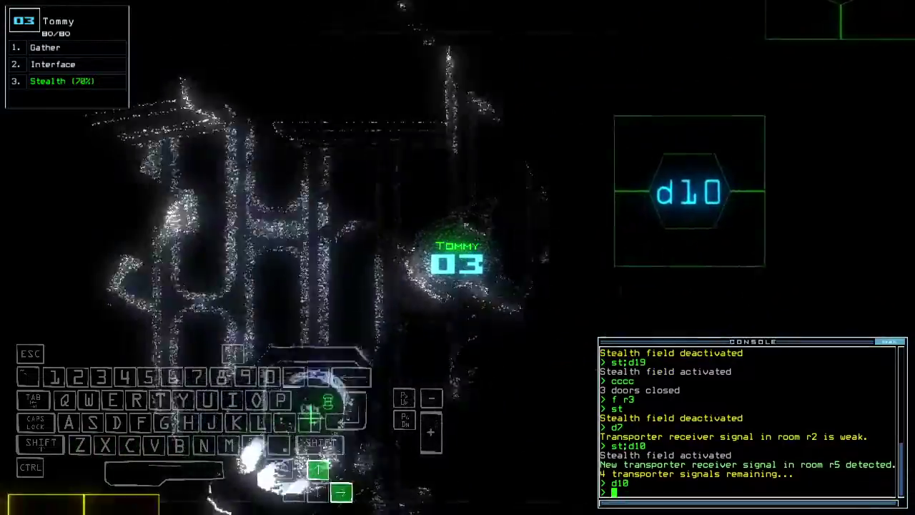
type("c")
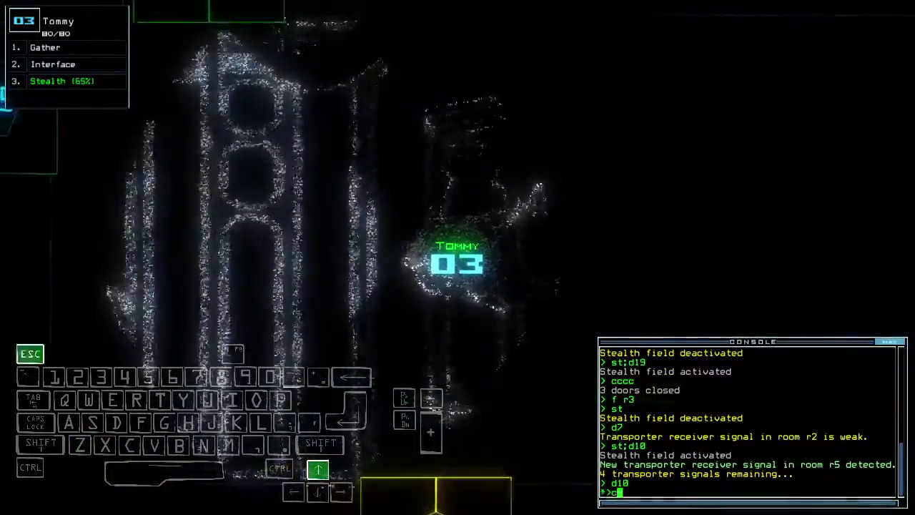
key("Return")
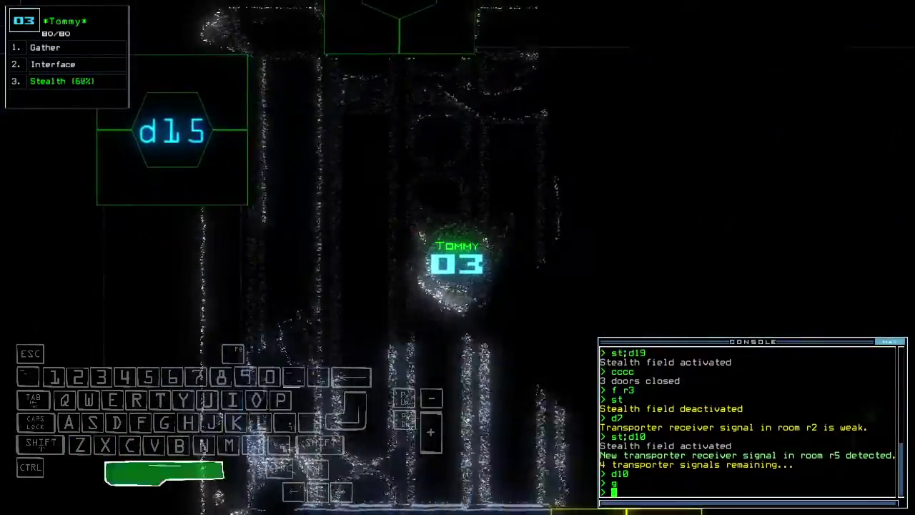
type("stealth 3")
key("Return")
type("d10")
key("Return")
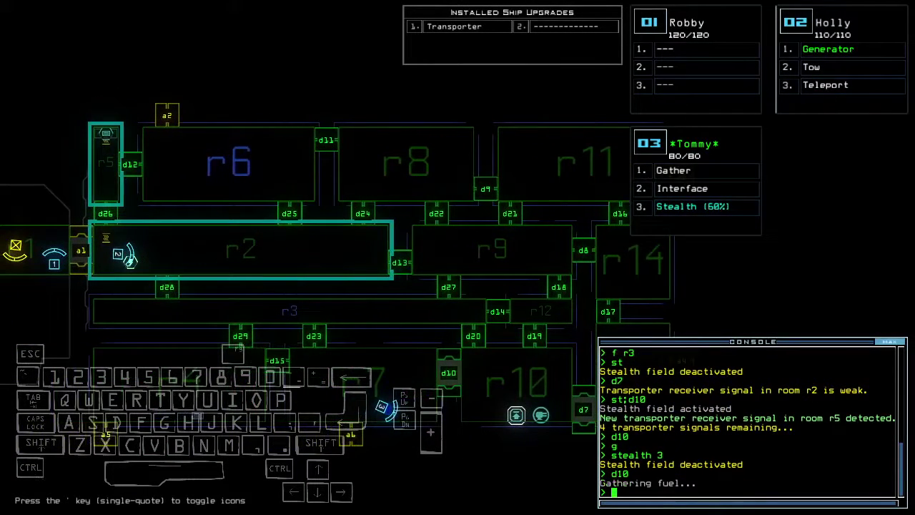
type("ty")
key("Return")
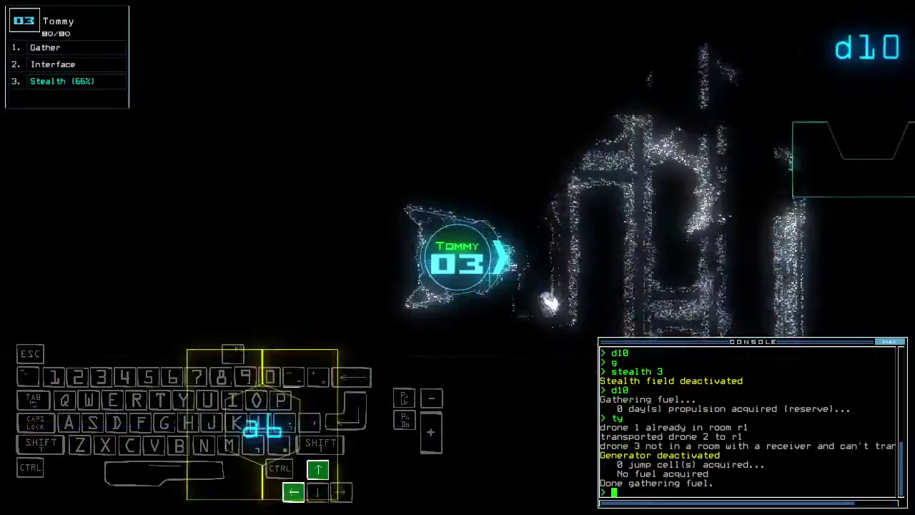
List room r10's items, steer Tommy back, and re-dock at airlock a4 with 'dd a4'.
key("Right")
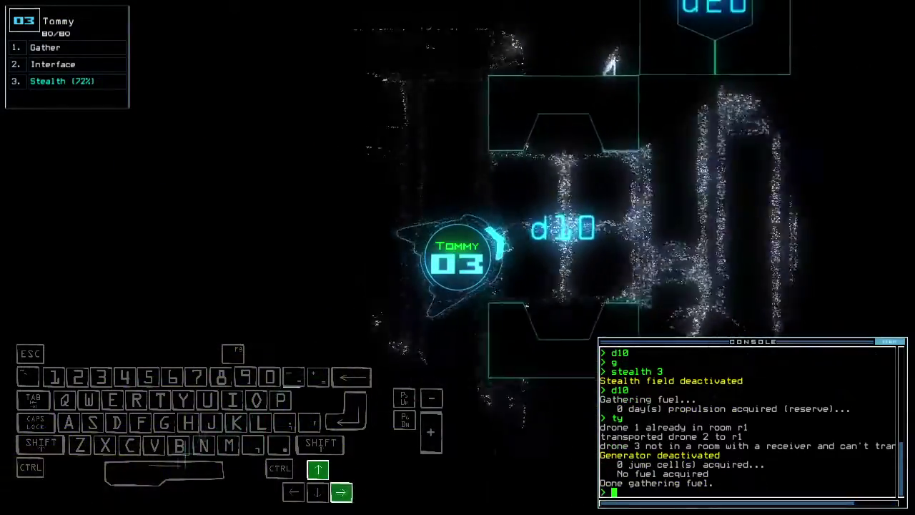
type("i")
key("Return")
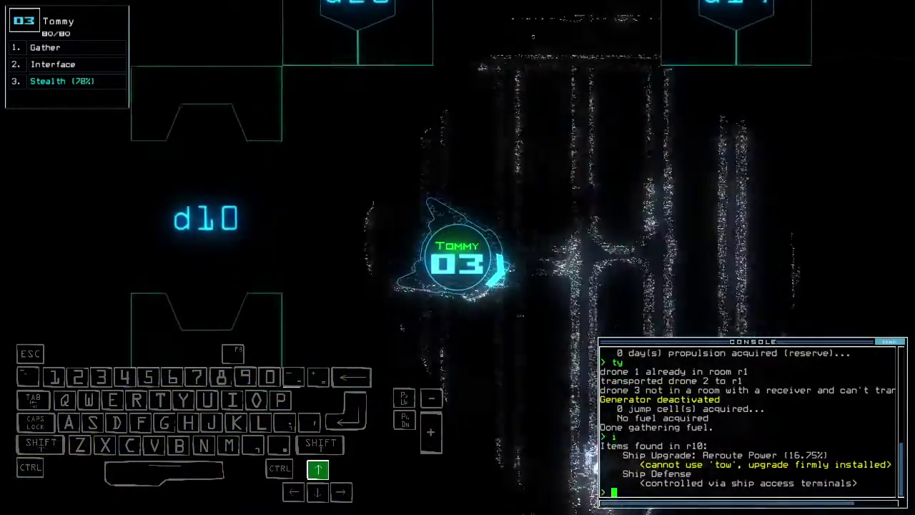
key("Tab")
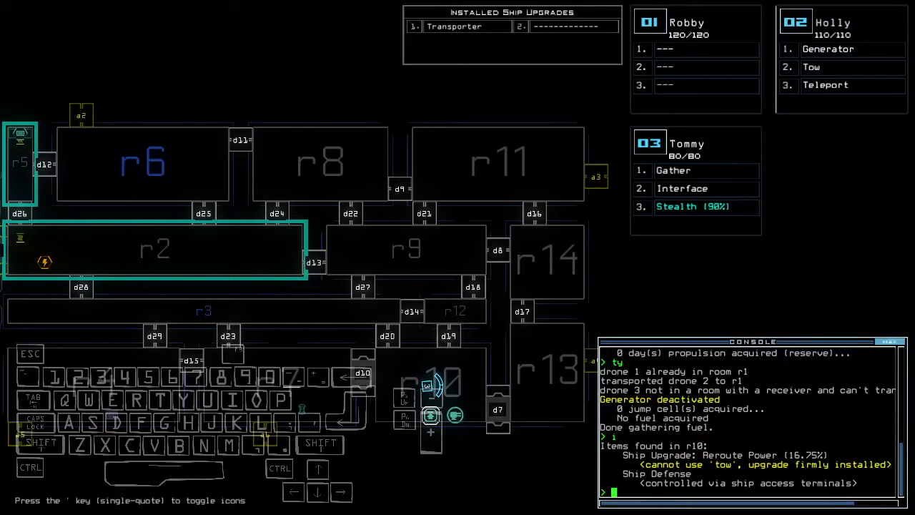
key("Left")
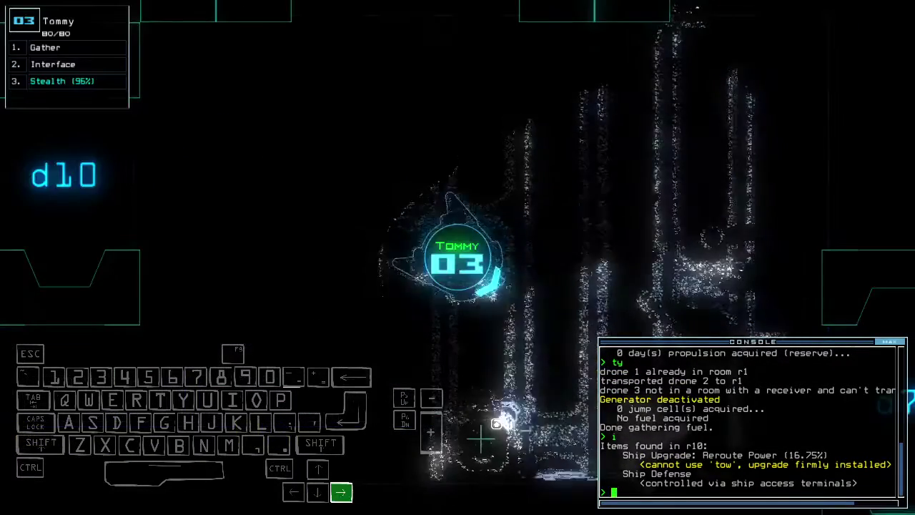
key("Up")
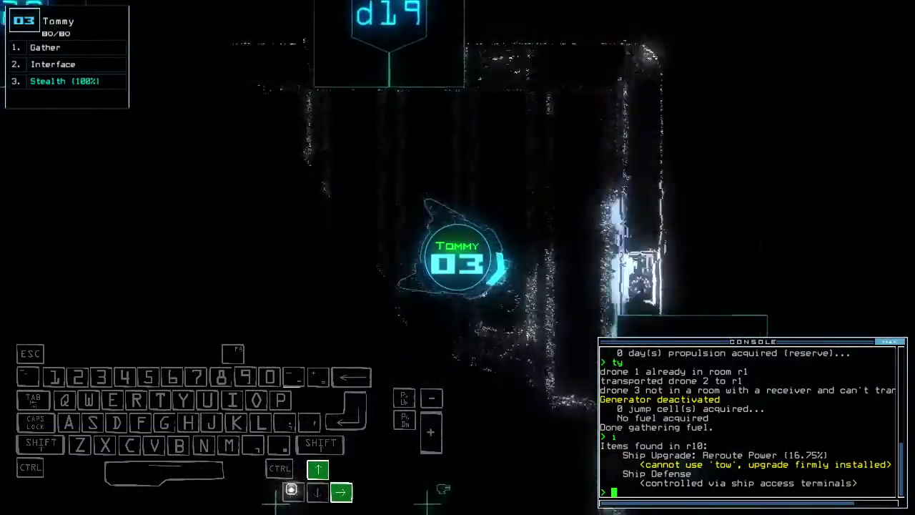
key("Right")
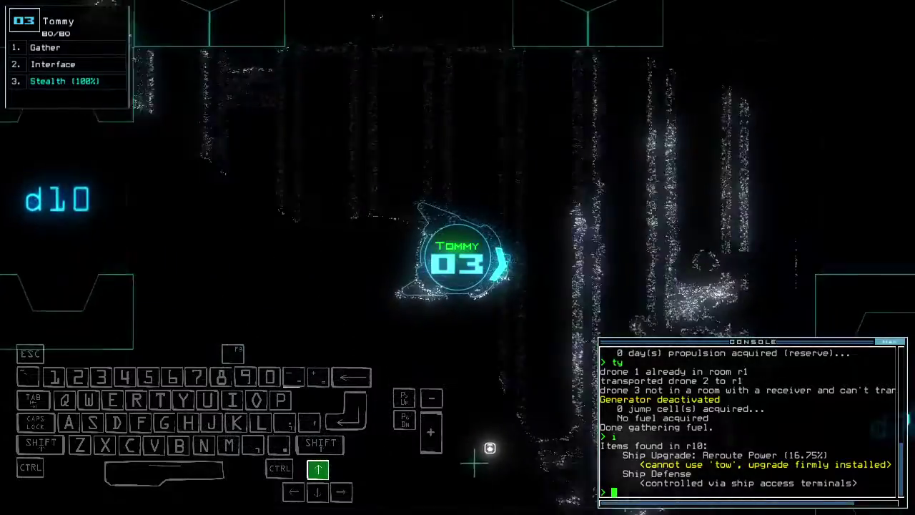
type("dd a4")
key("Return")
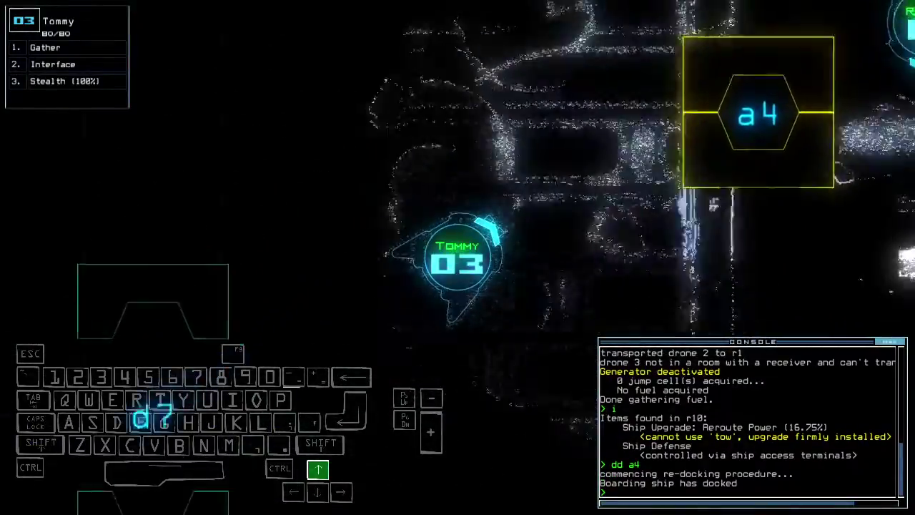
type("arr")
Open and then close room r1's doors with 'arr' and 'ra'.
key("Return")
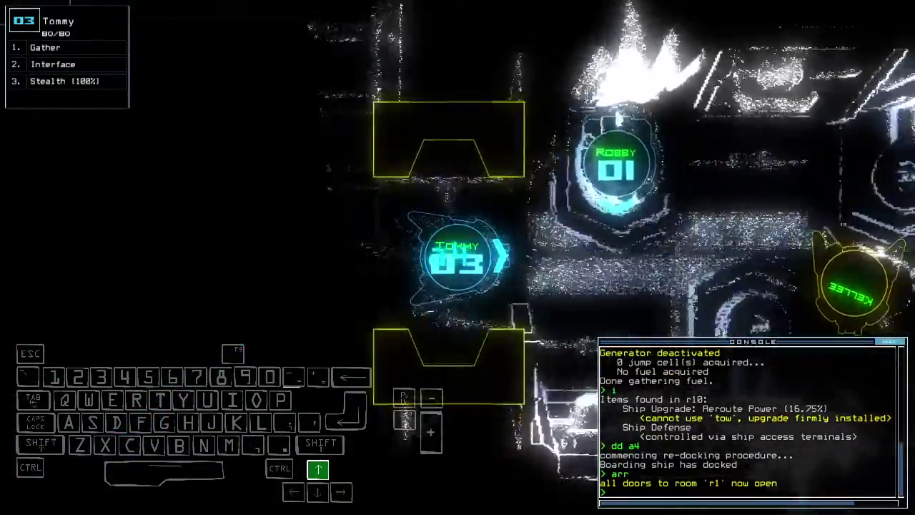
type("ra")
key("Return")
key("Up")
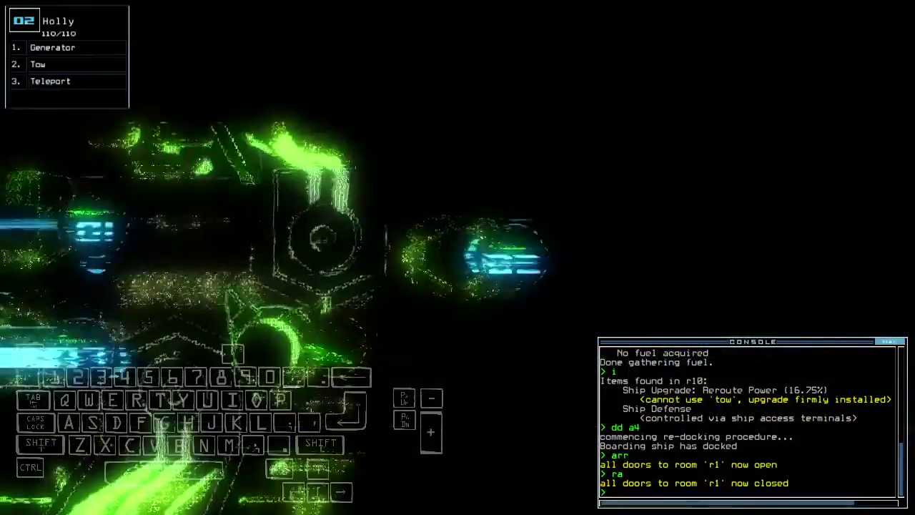
type("swap")
Swap the Tow upgrade onto Robby and check the mission time, 00:04:23.
key("Return")
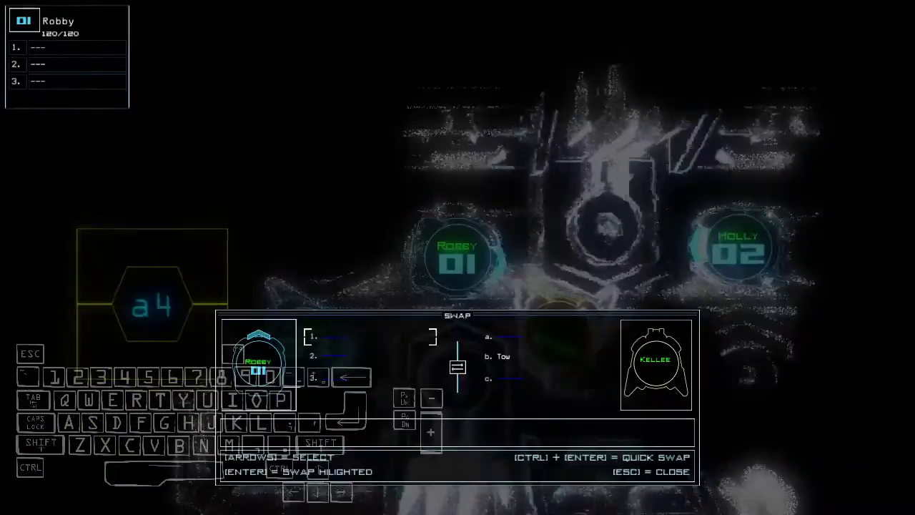
key("Down")
key("Return")
type("te")
key("Return")
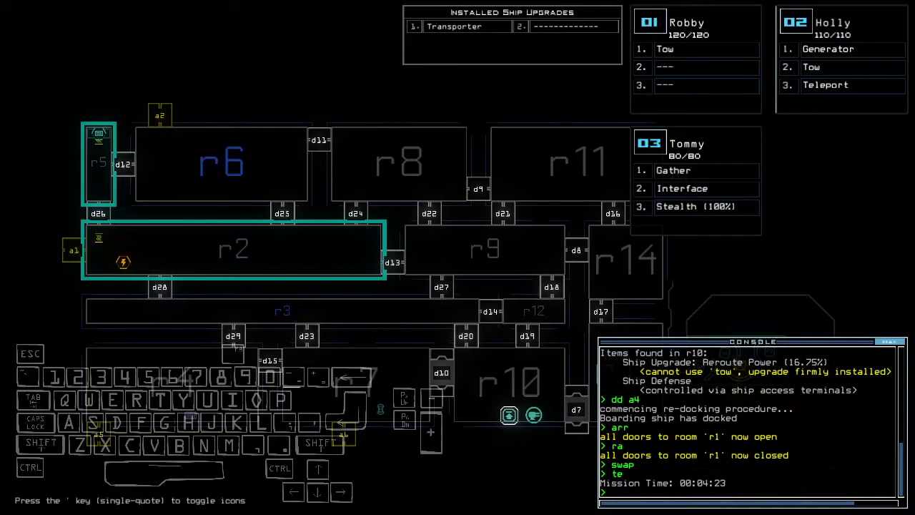
Pan the map toward rooms r4 and r7, then check mission time and run 'transport'.
key("Right")
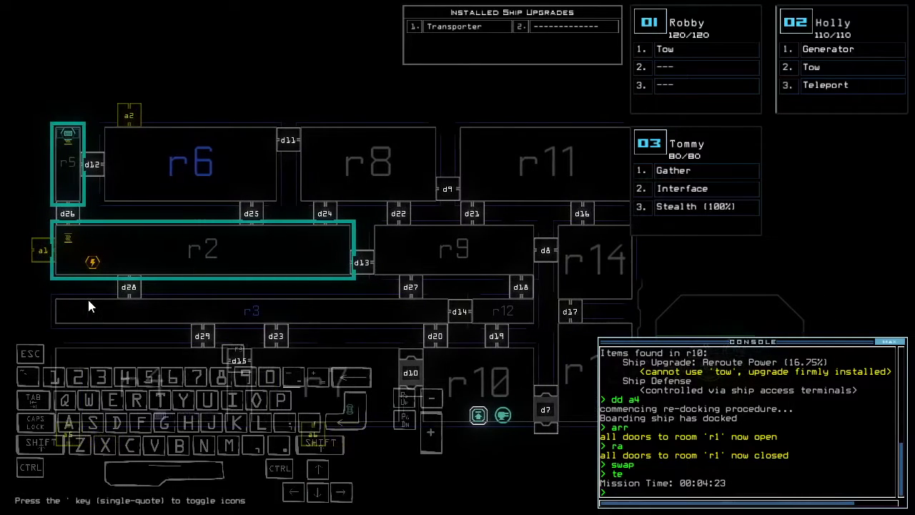
key("Down")
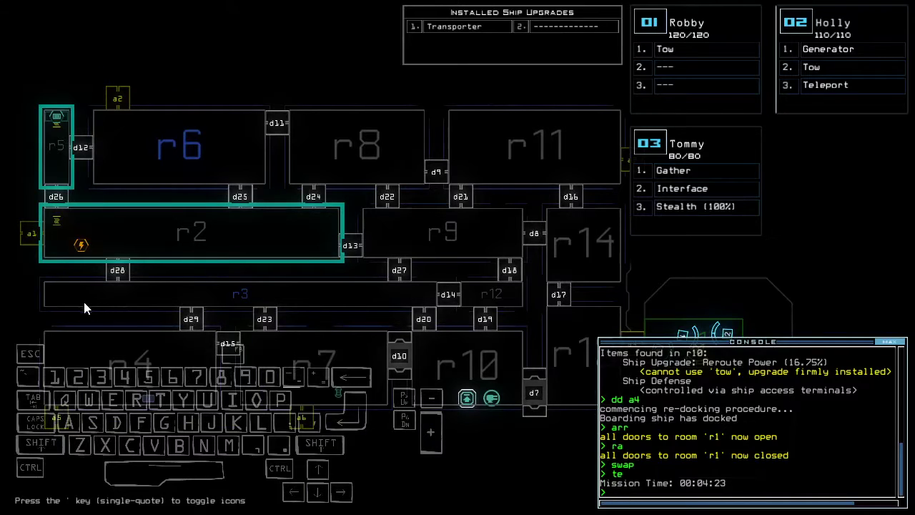
type("te")
key("Return")
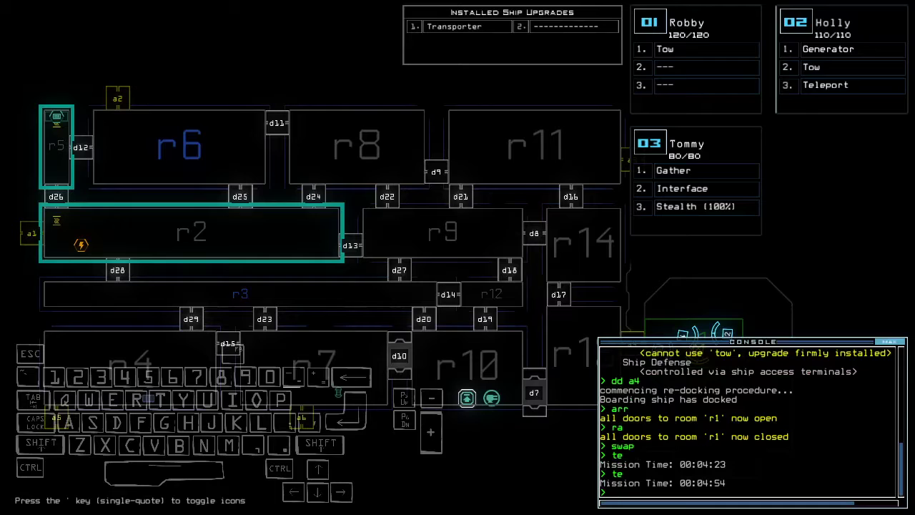
type("transport")
key("Return")
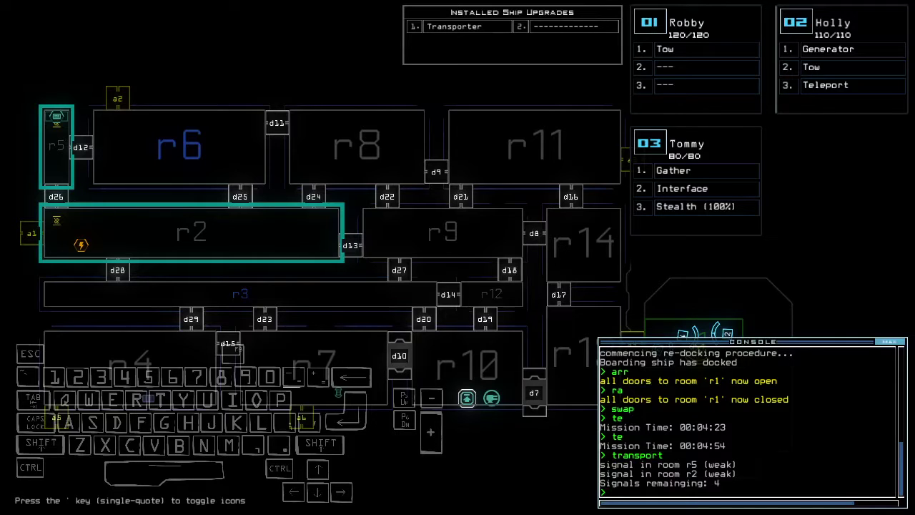
Enlarge the console to review history and pan the map to reveal rooms r14 and r13.
key("Tab")
scroll(711, 368, "up", 2)
scroll(711, 368, "up", 5)
scroll(712, 368, "up", 5)
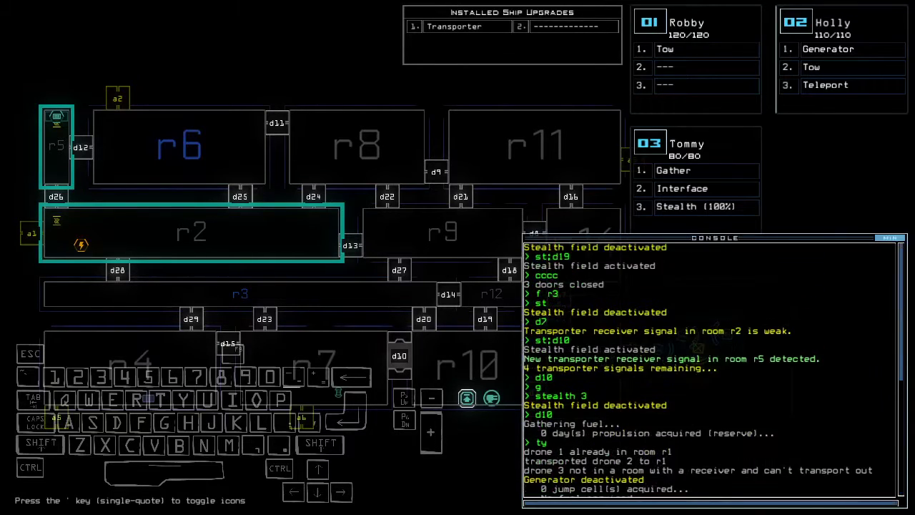
key("Left")
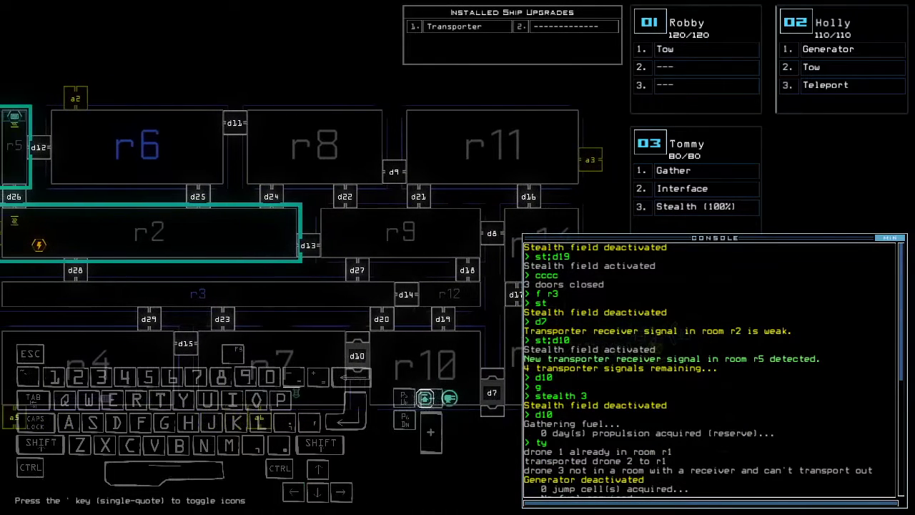
key("Right")
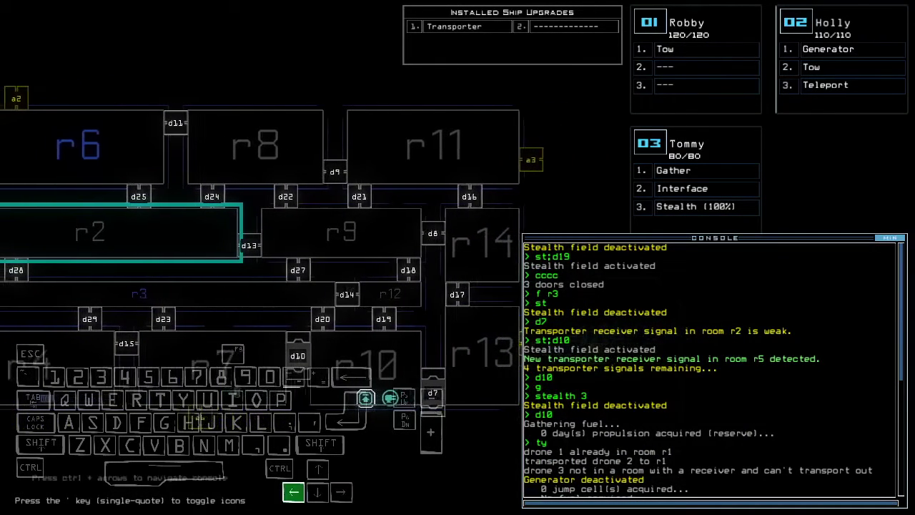
key("Left")
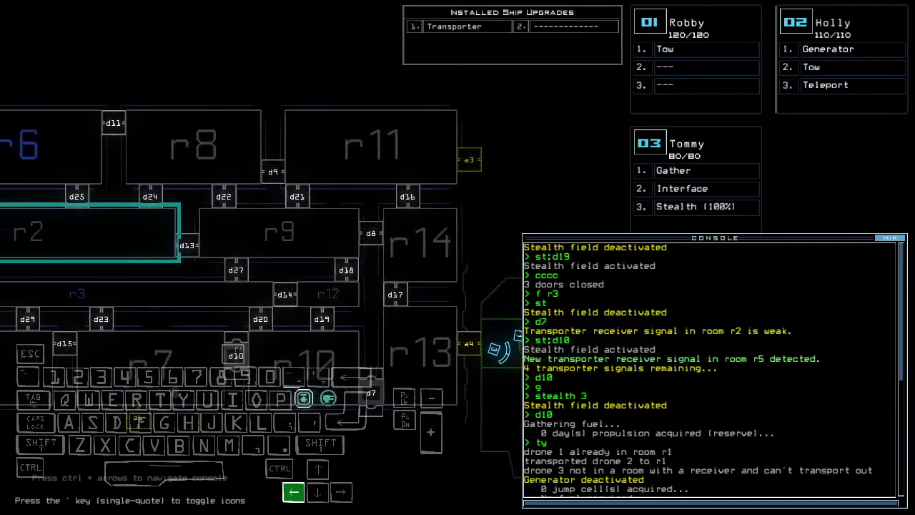
key("Right")
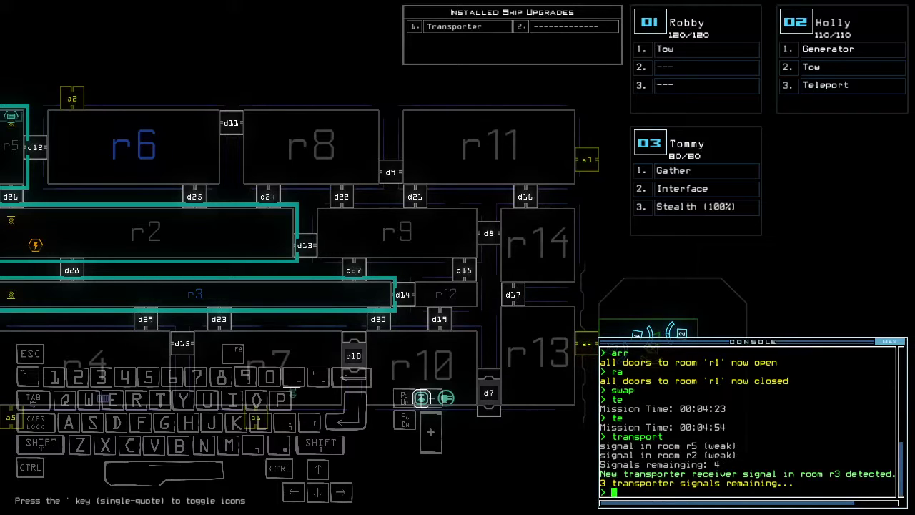
type("f r9")
Mark room r9 with 'f r9', view Robby's camera, and check mission time with 'te'.
key("Return")
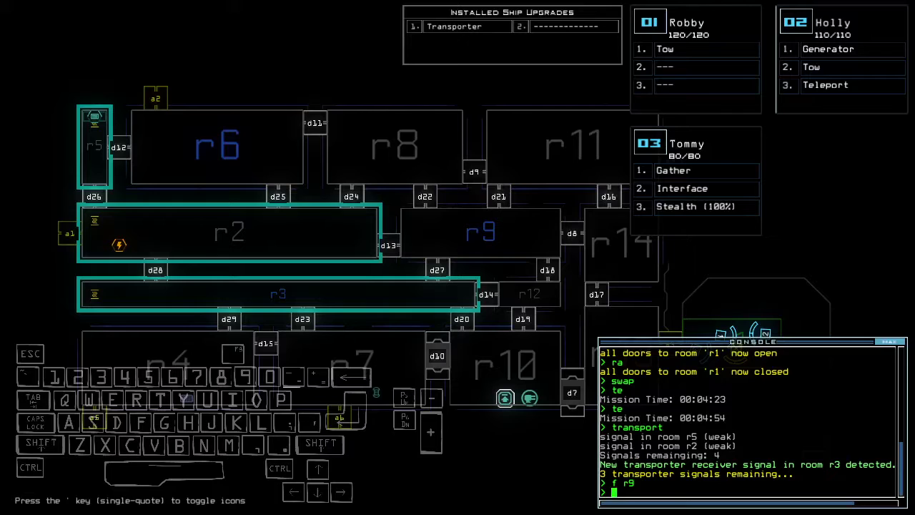
key("Right")
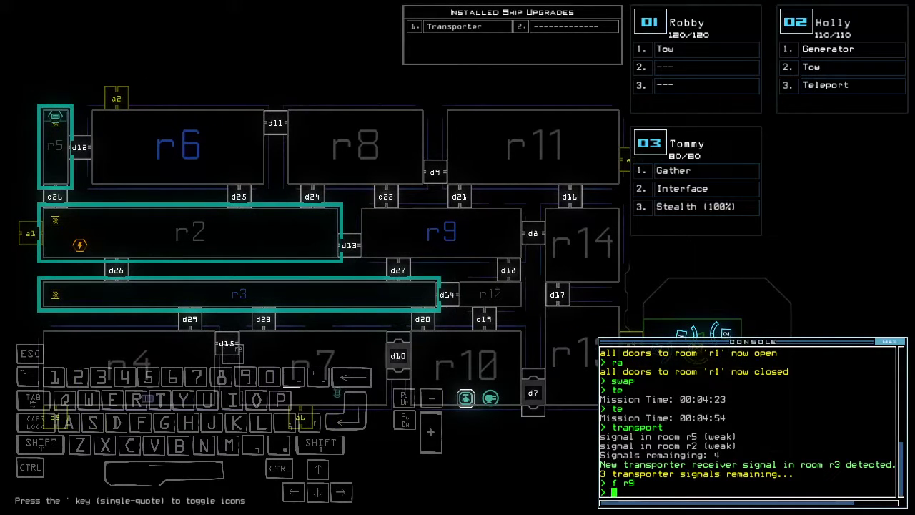
key("Tab")
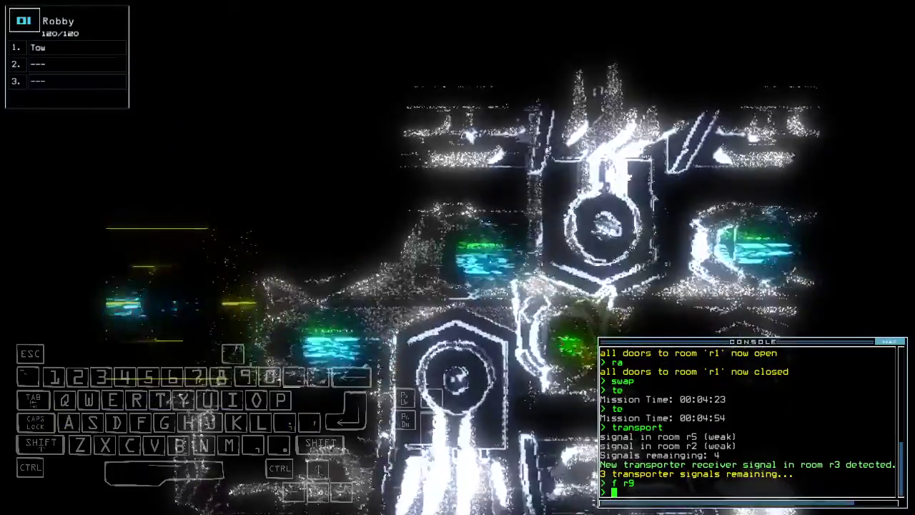
type("te")
key("Return")
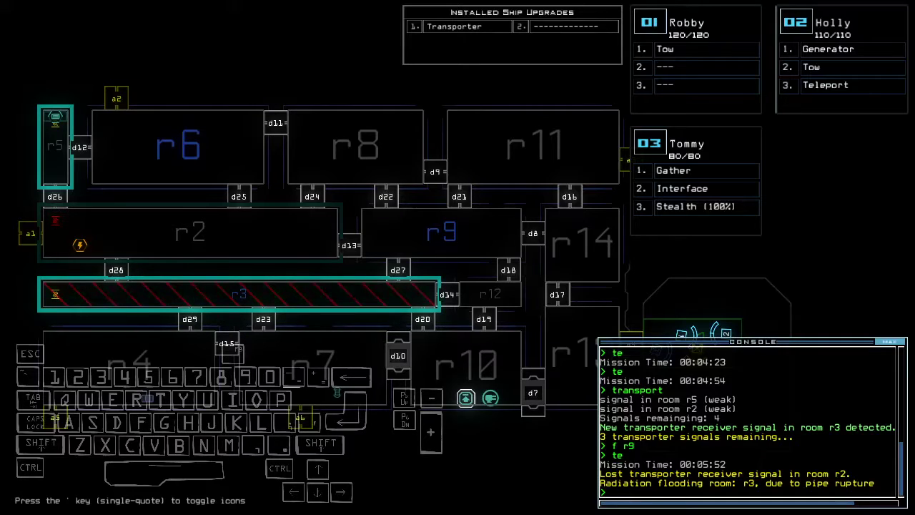
Nudge the ship map while the asteroid strikes r12 and radiation fills r3.
key("ctrl")
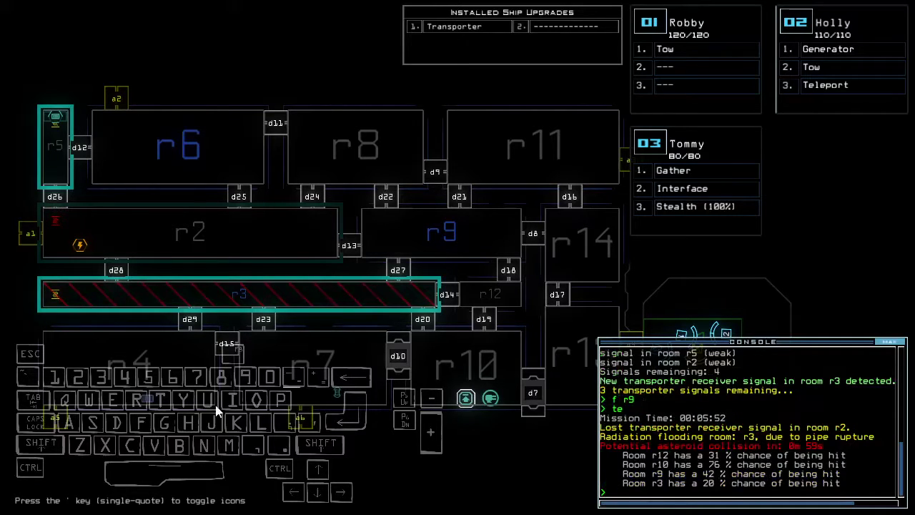
key("ctrl")
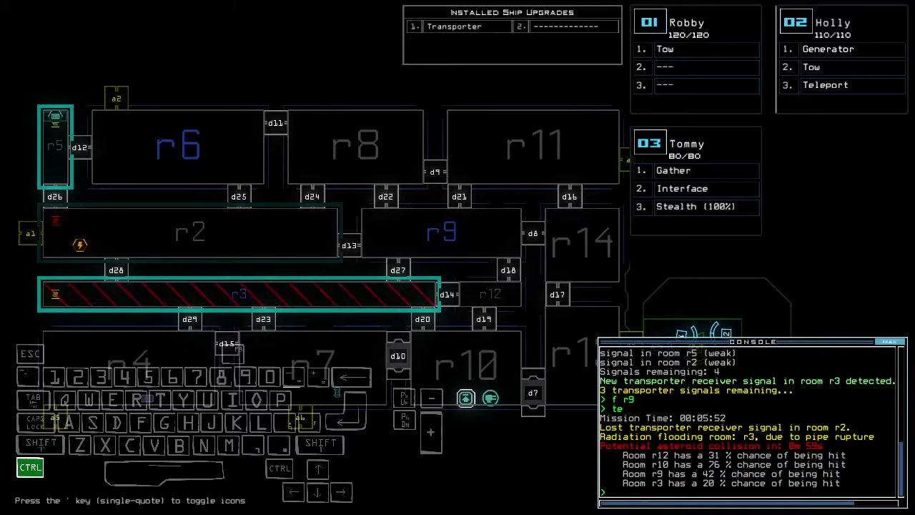
key("Right")
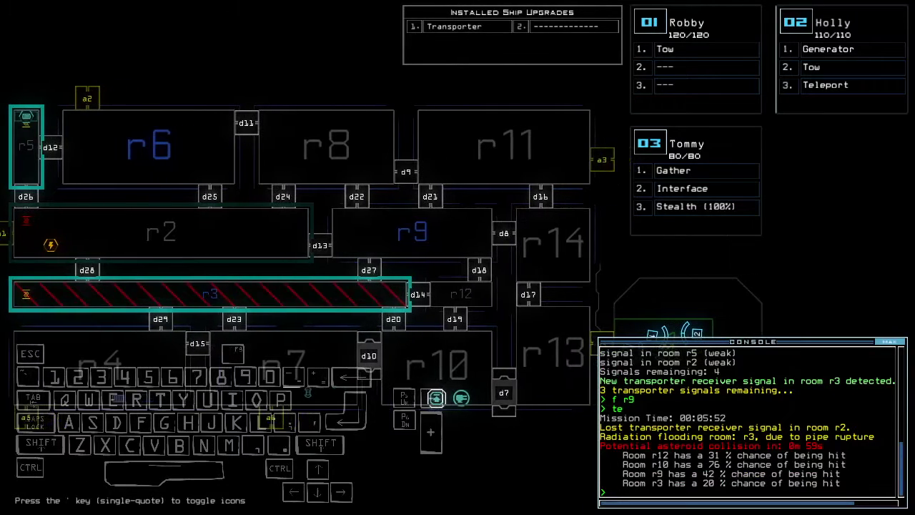
key("Left")
key("Left")
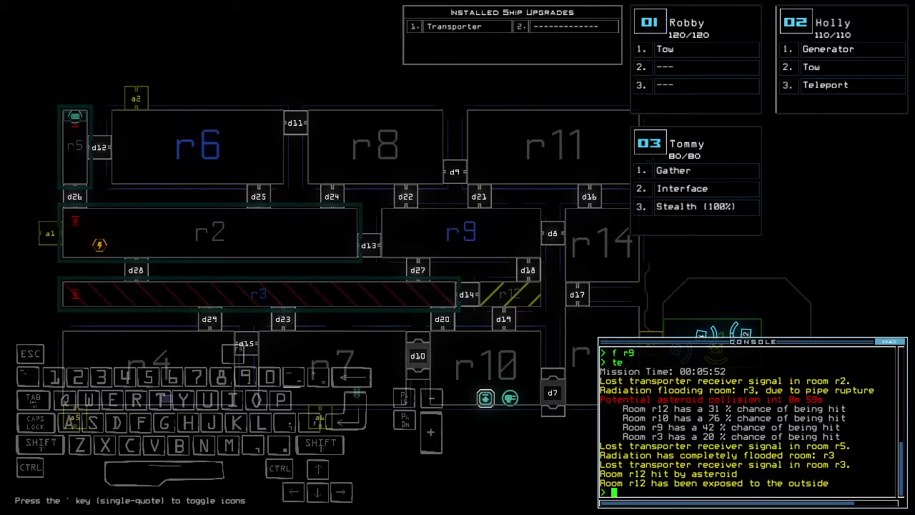
Wait while r12 floods with radiation and two weak transporter signals are reacquired.
key("ctrl")
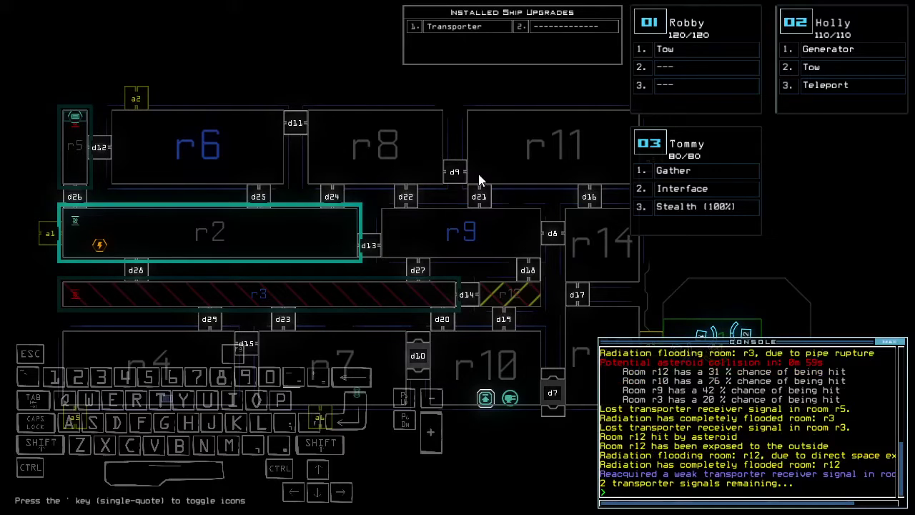
key("ctrl")
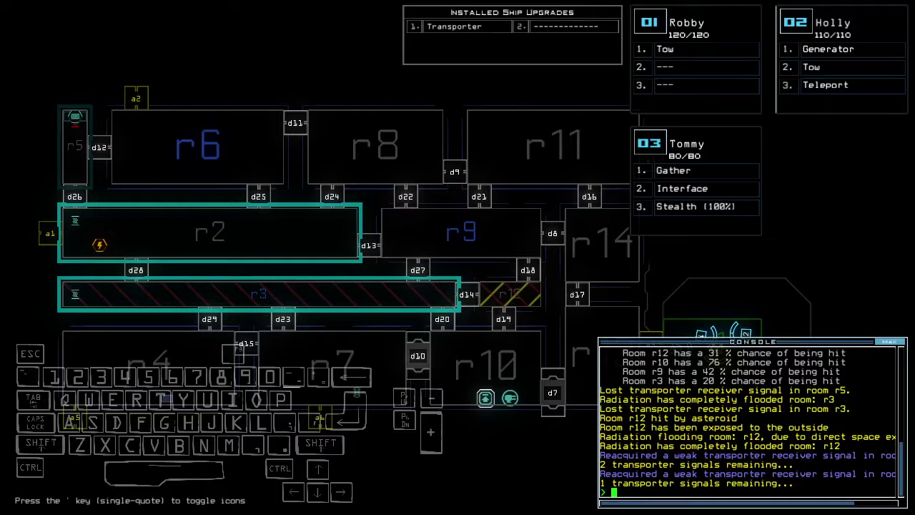
type("te")
Check mission time with 'te', then leave the derelict with 'out'.
key("Return")
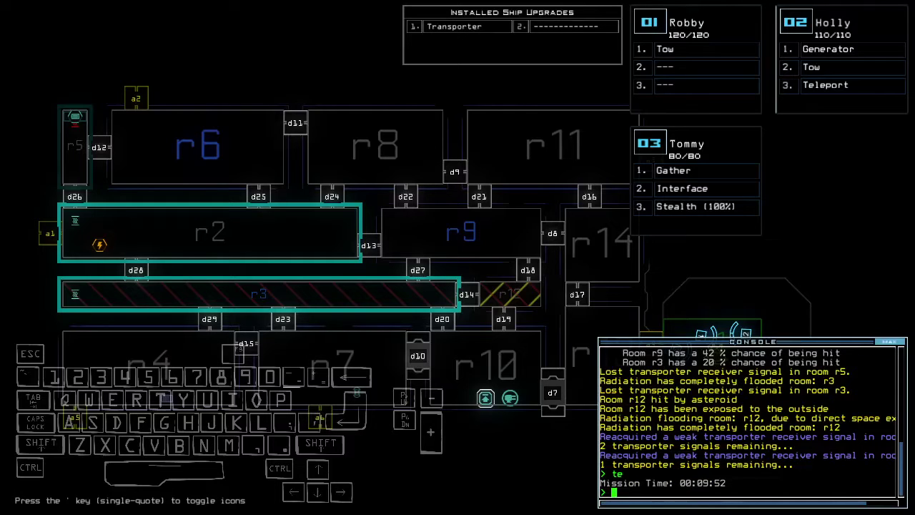
type("ou")
type("t")
key("Return")
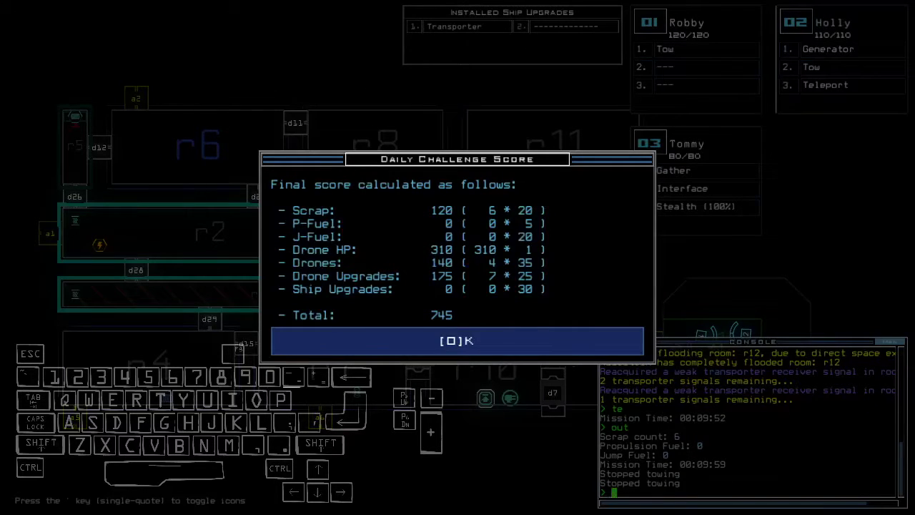
Dismiss the score dialog to view the 04/25/2022 Daily Leaderboard, ranked third with 745.
key("o")
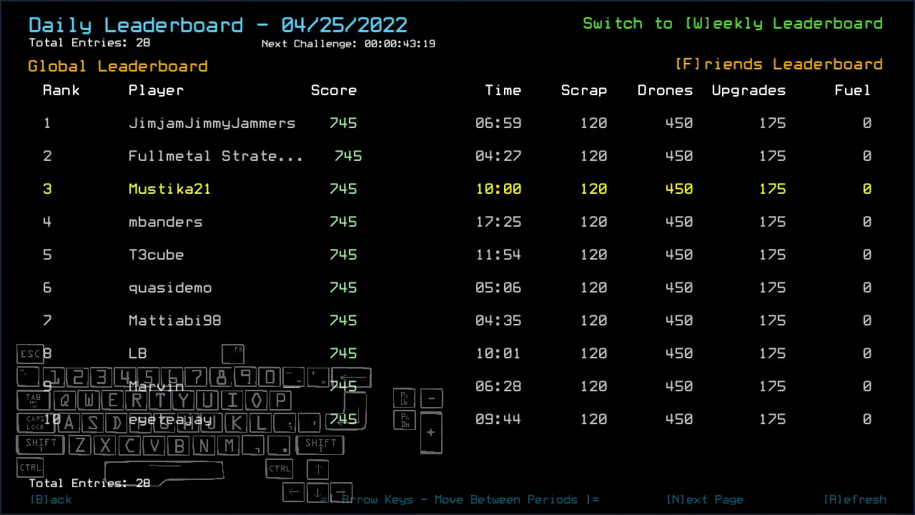